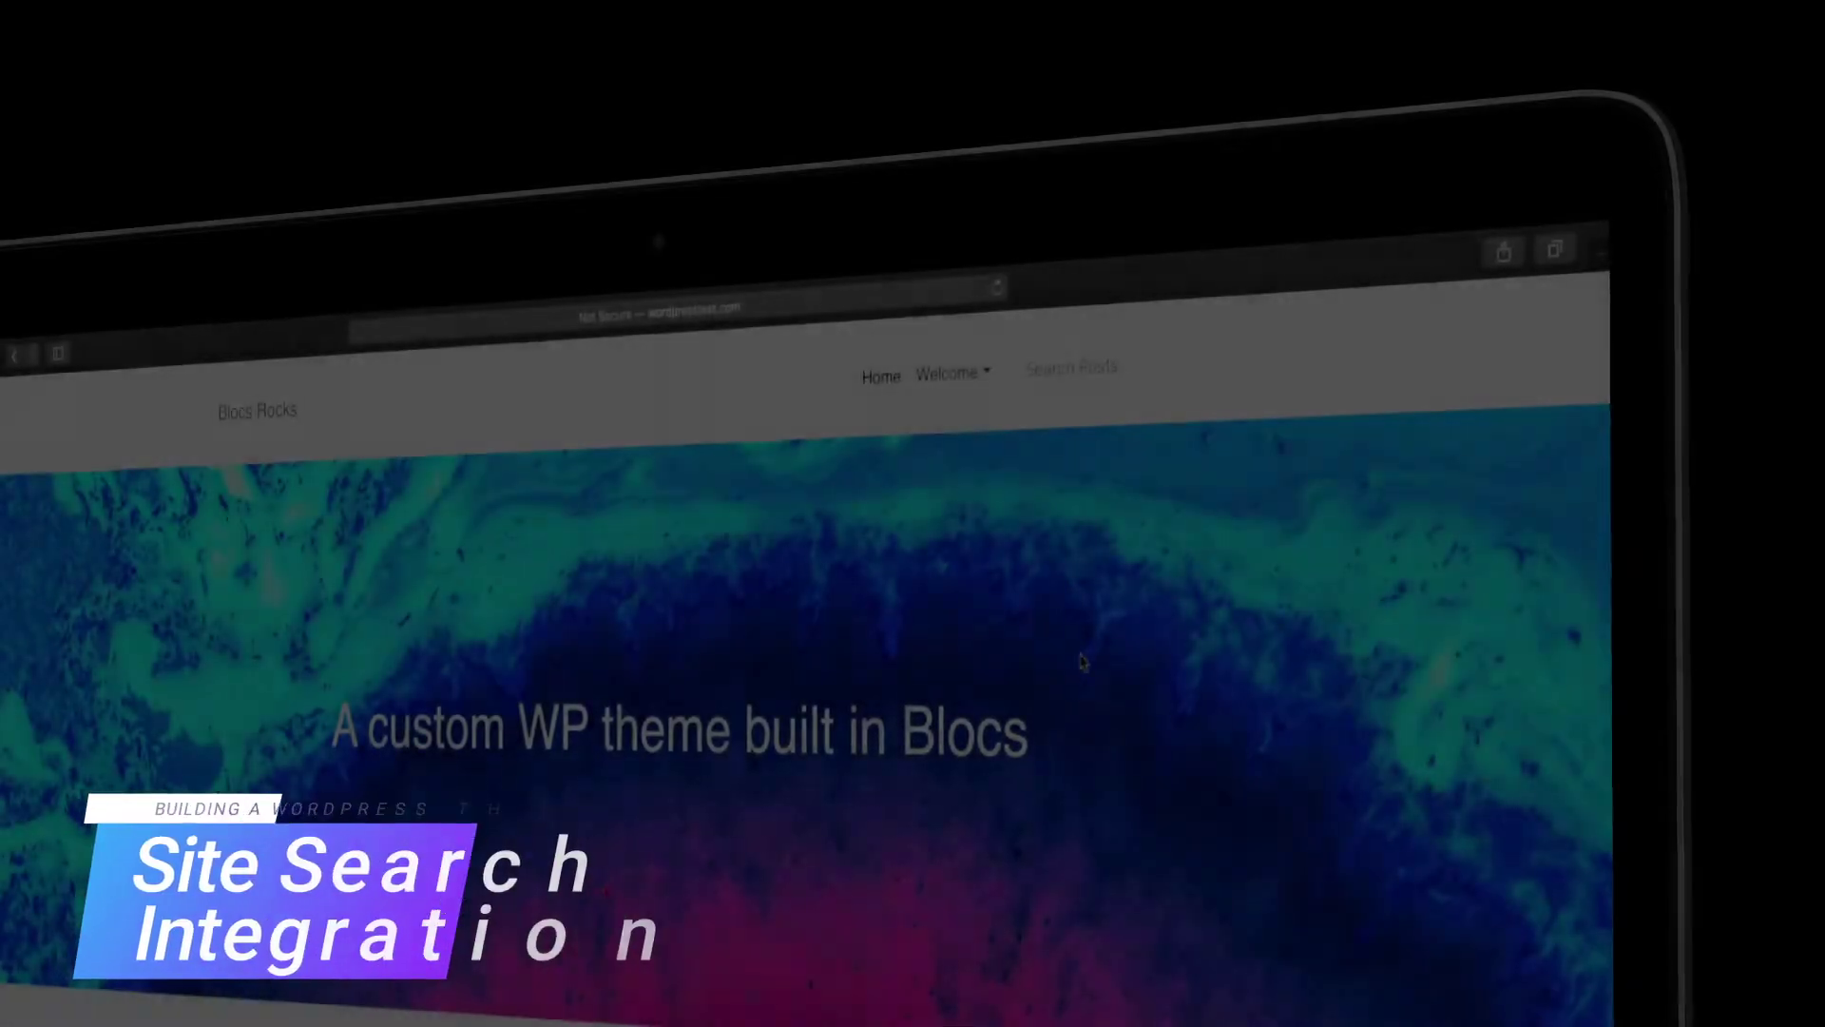
# Step: Search the test site for 'light' from the nav bar search field
pyautogui.write('light')
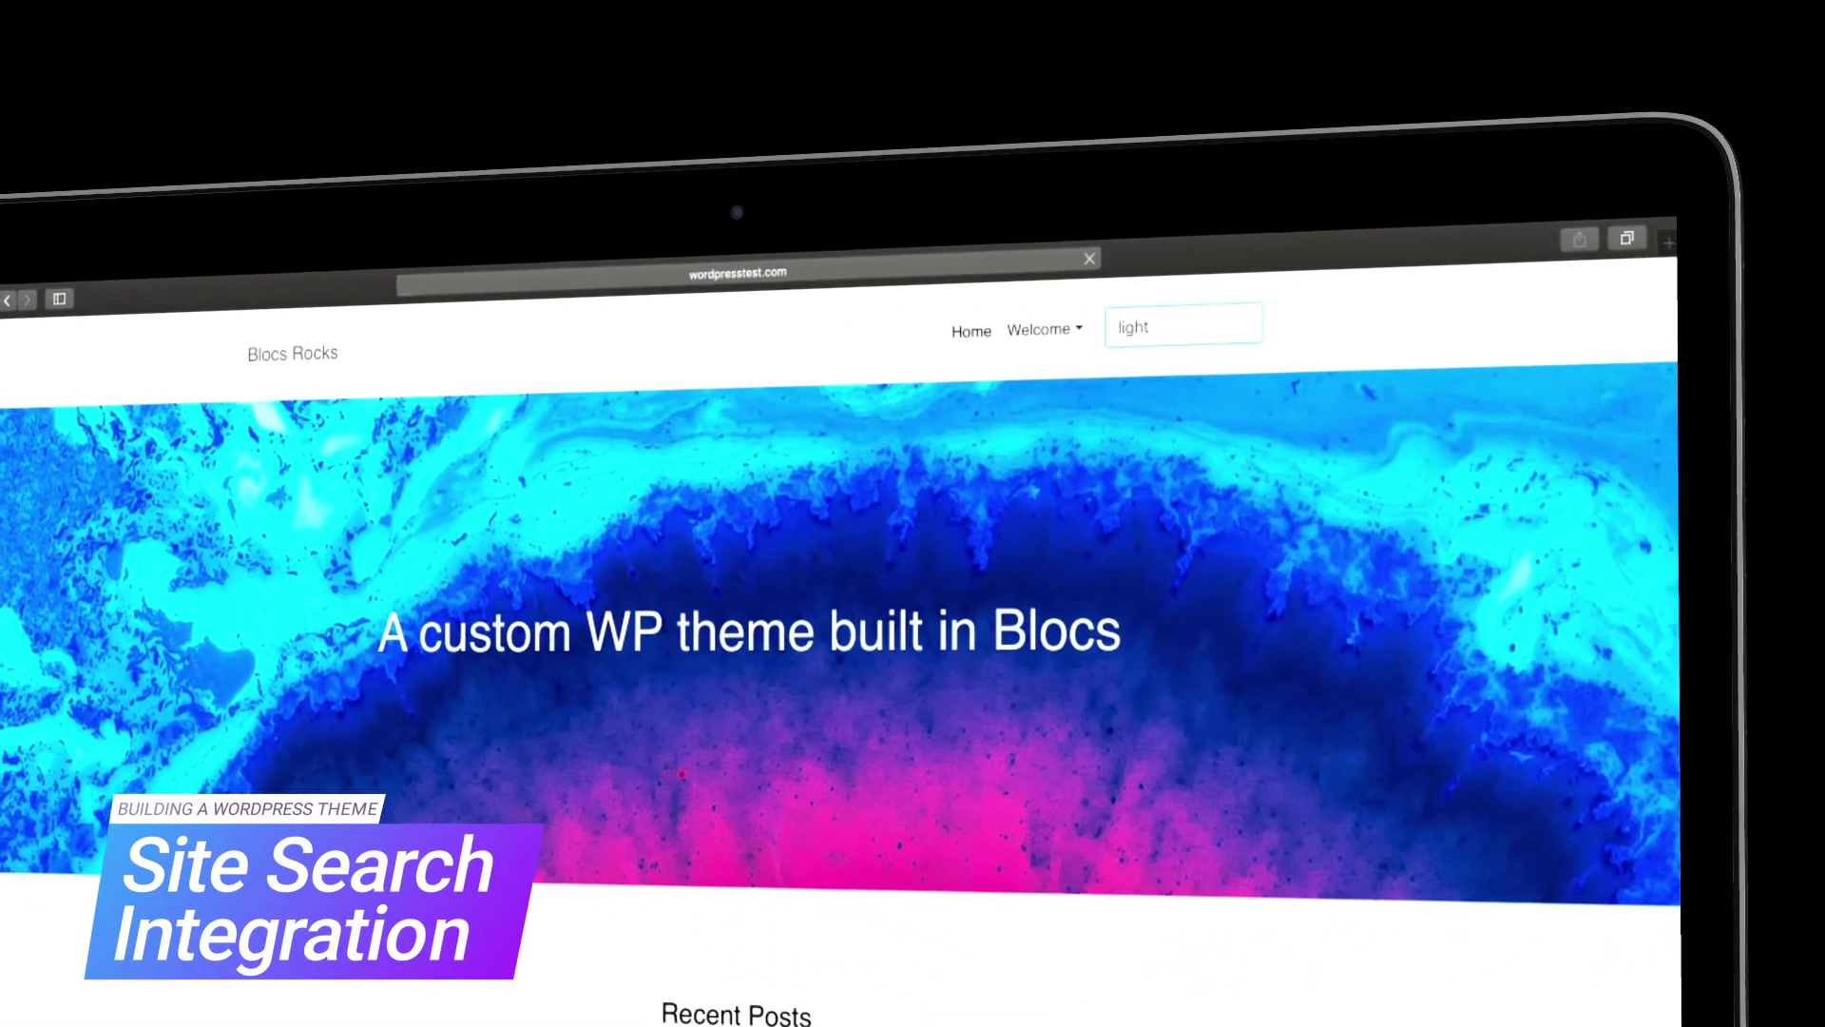
pyautogui.press('Return')
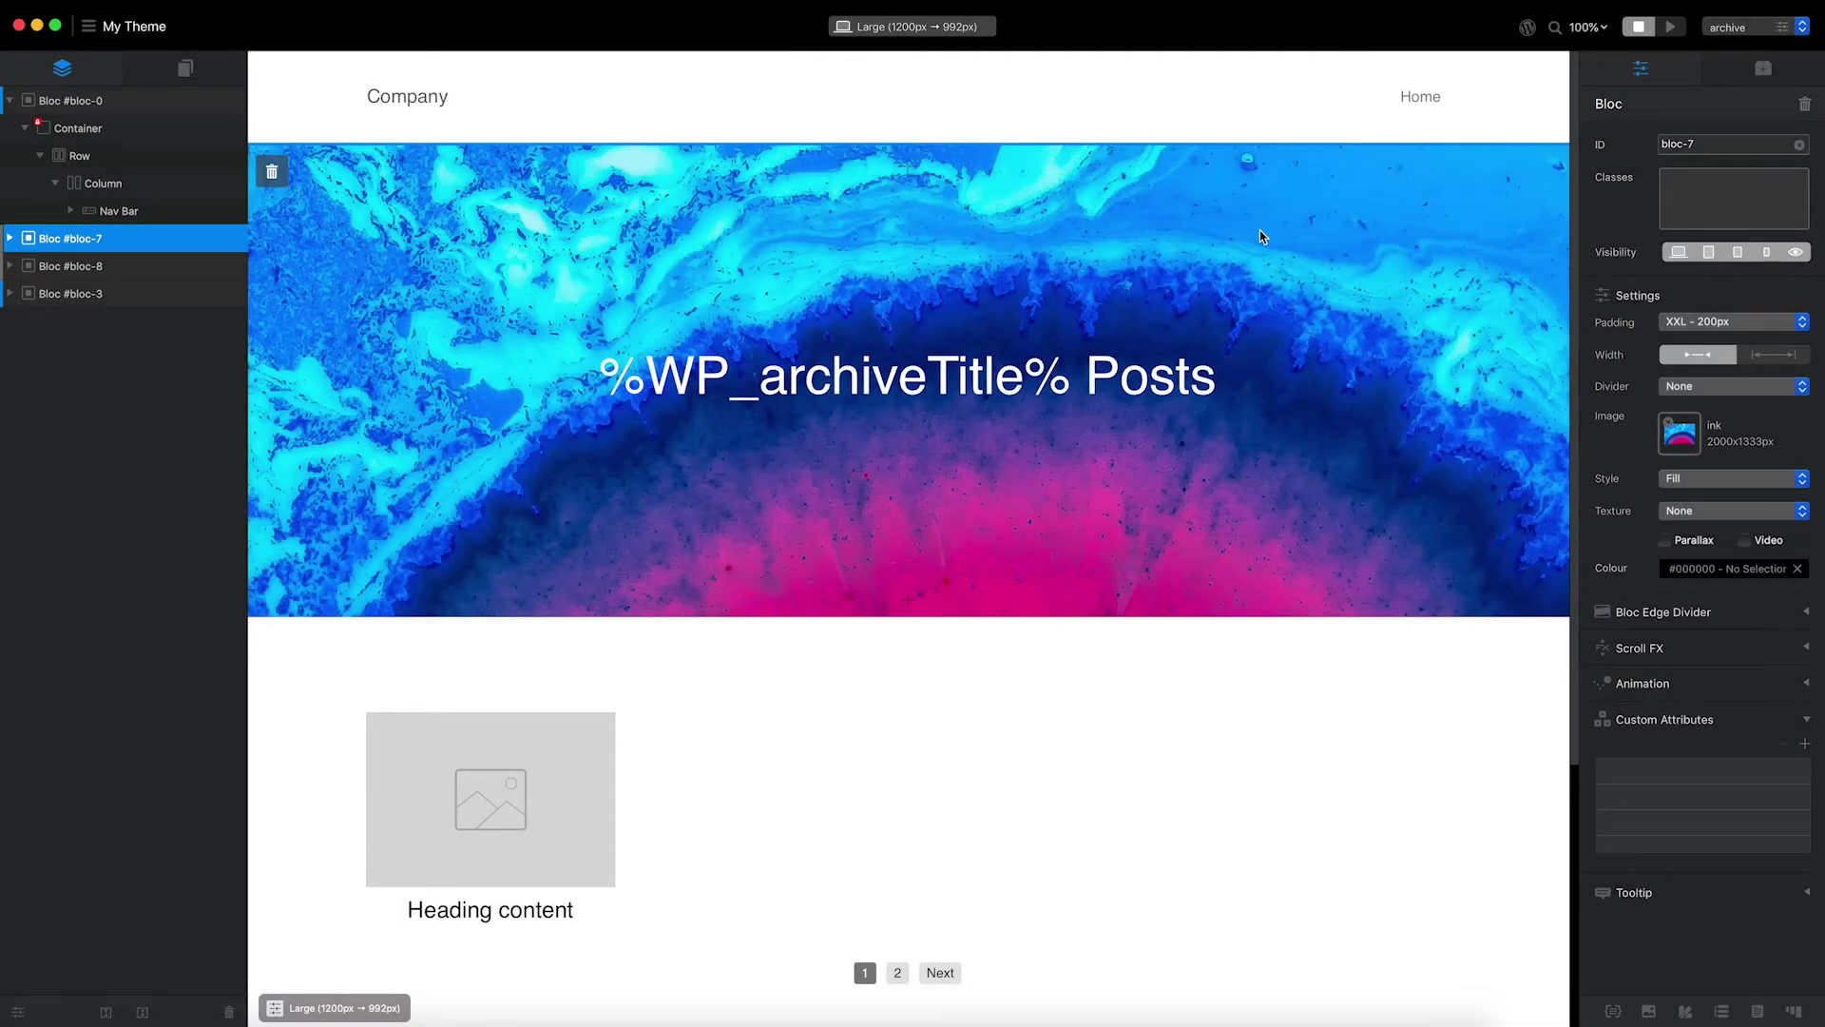
# Step: Give the nav bar a content area and narrow its new column to a width of 2
pyautogui.click(1350, 107)
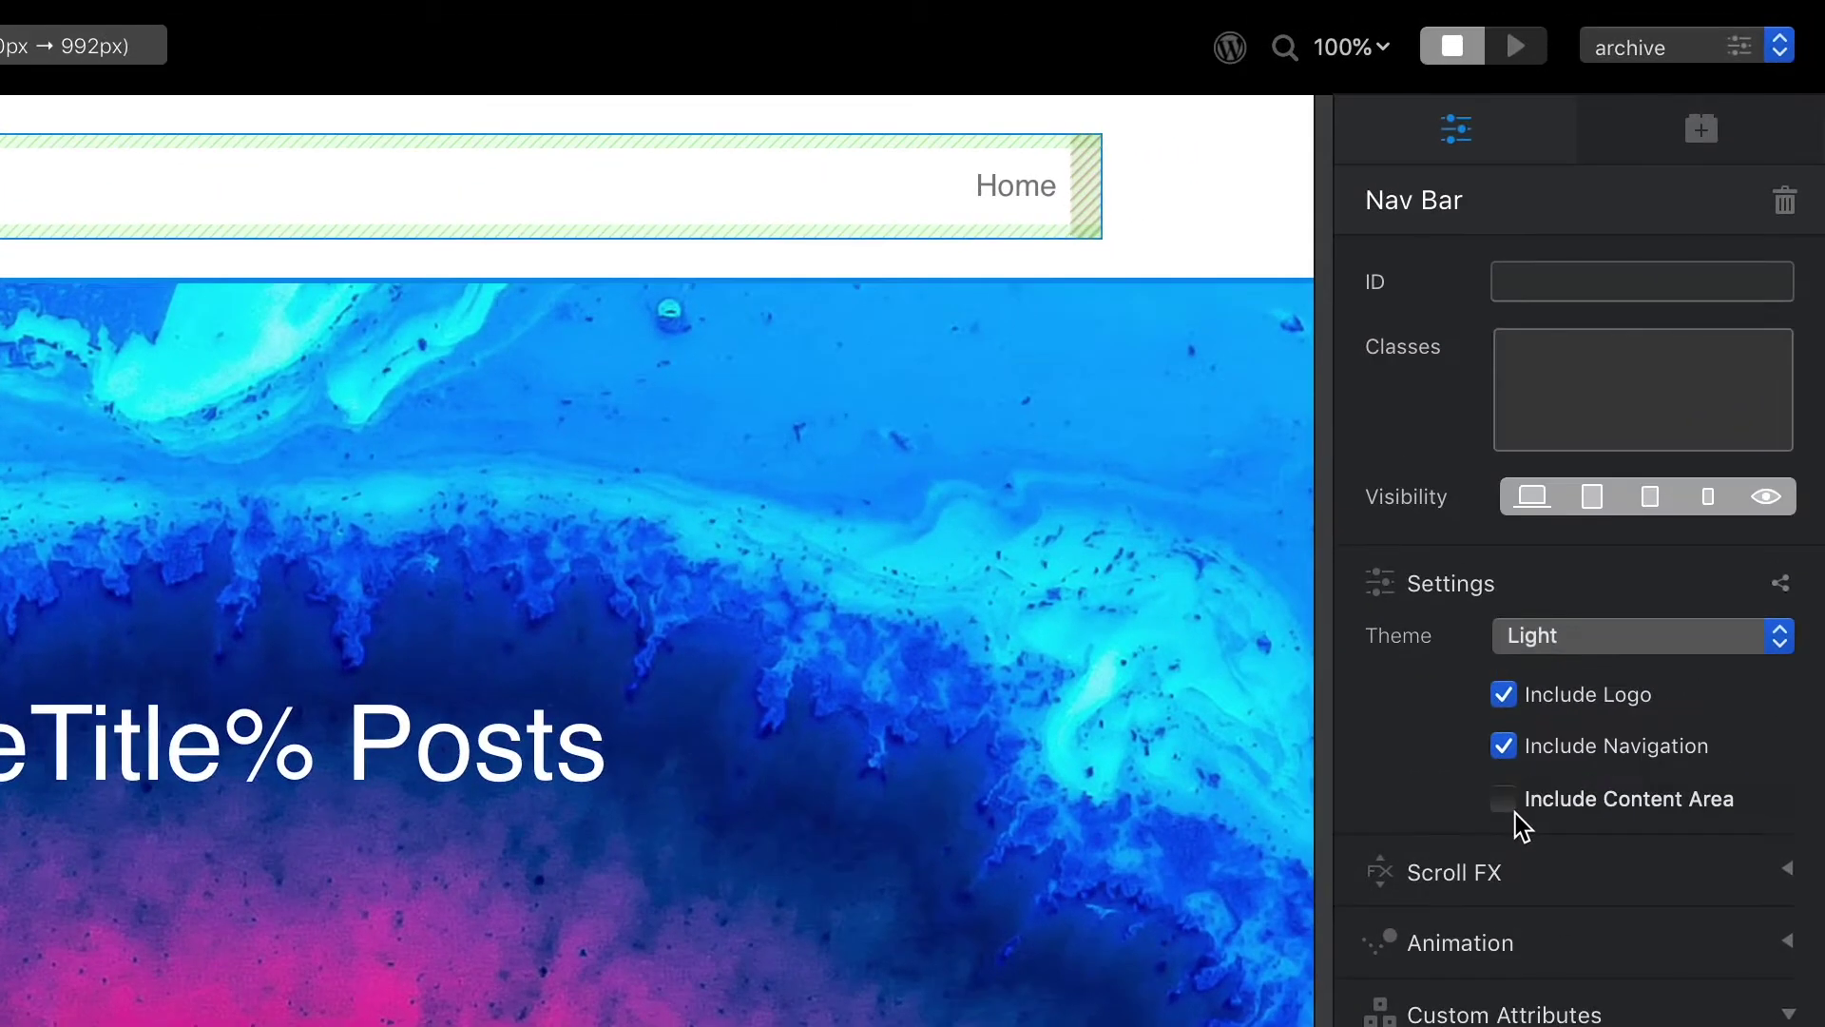
pyautogui.click(1504, 800)
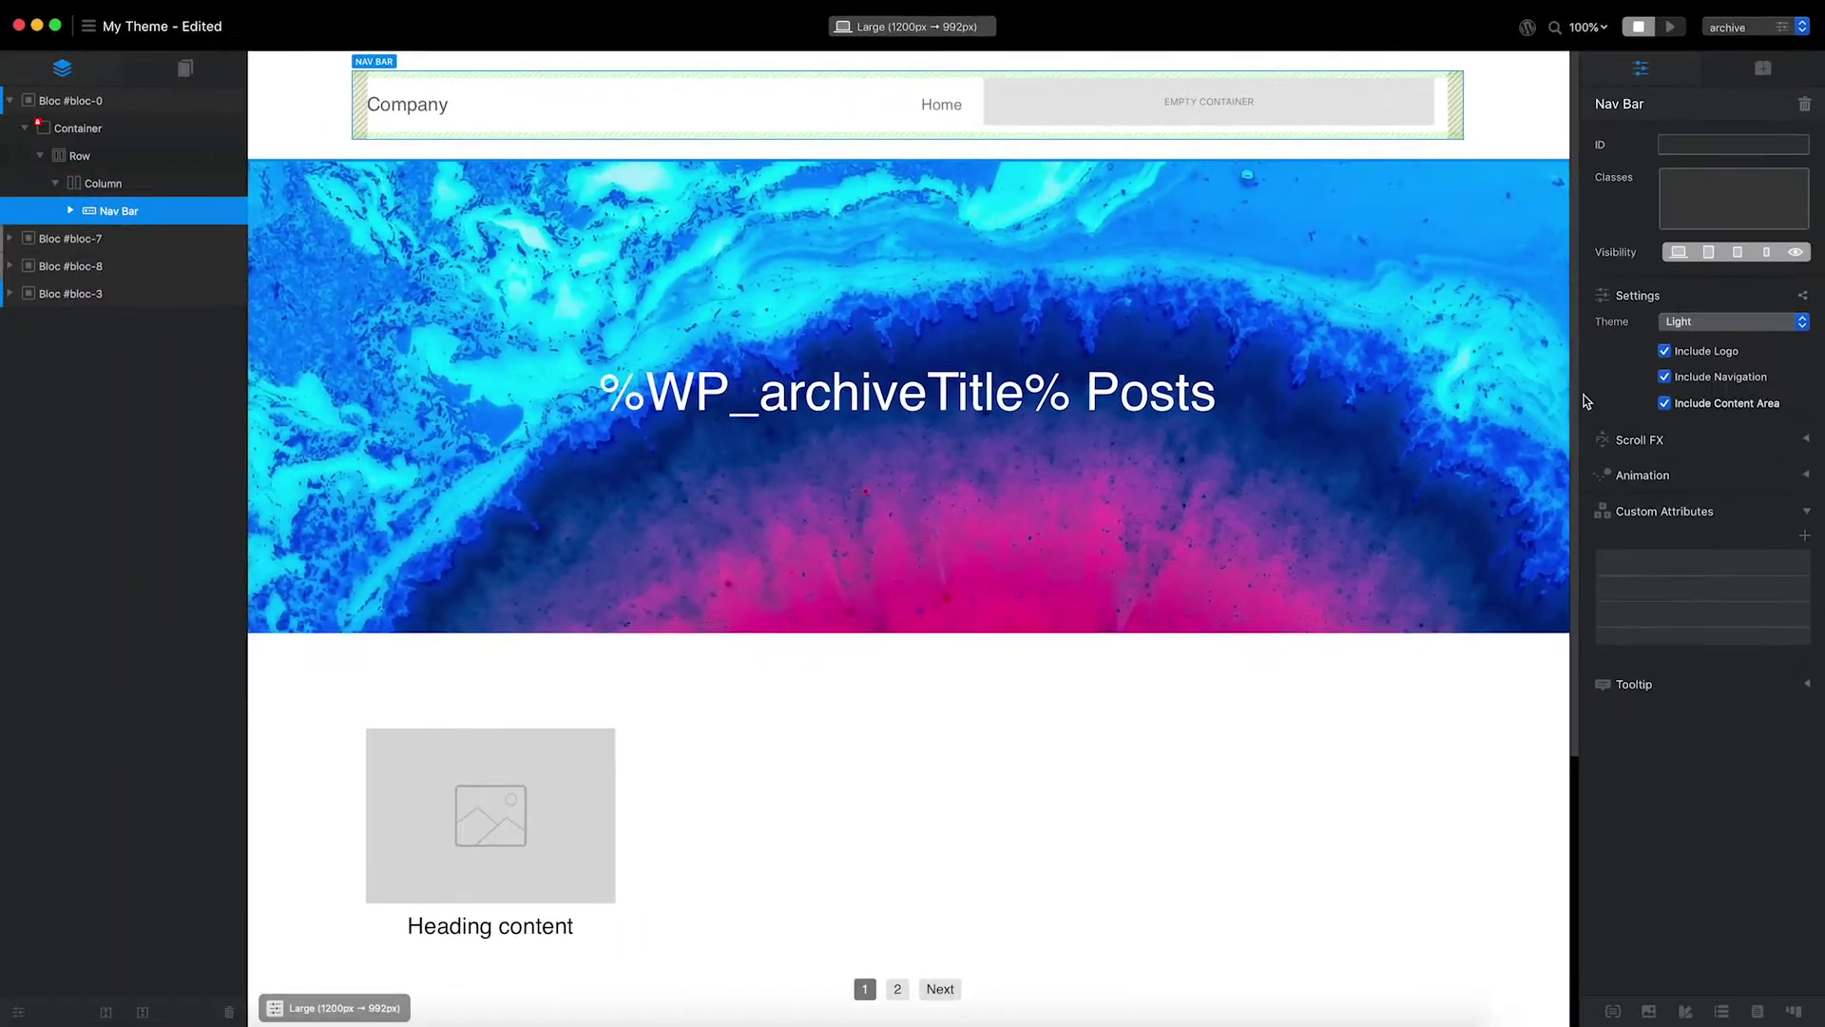
pyautogui.click(1431, 129)
pyautogui.moveTo(1445, 104); pyautogui.dragTo(1145, 115)
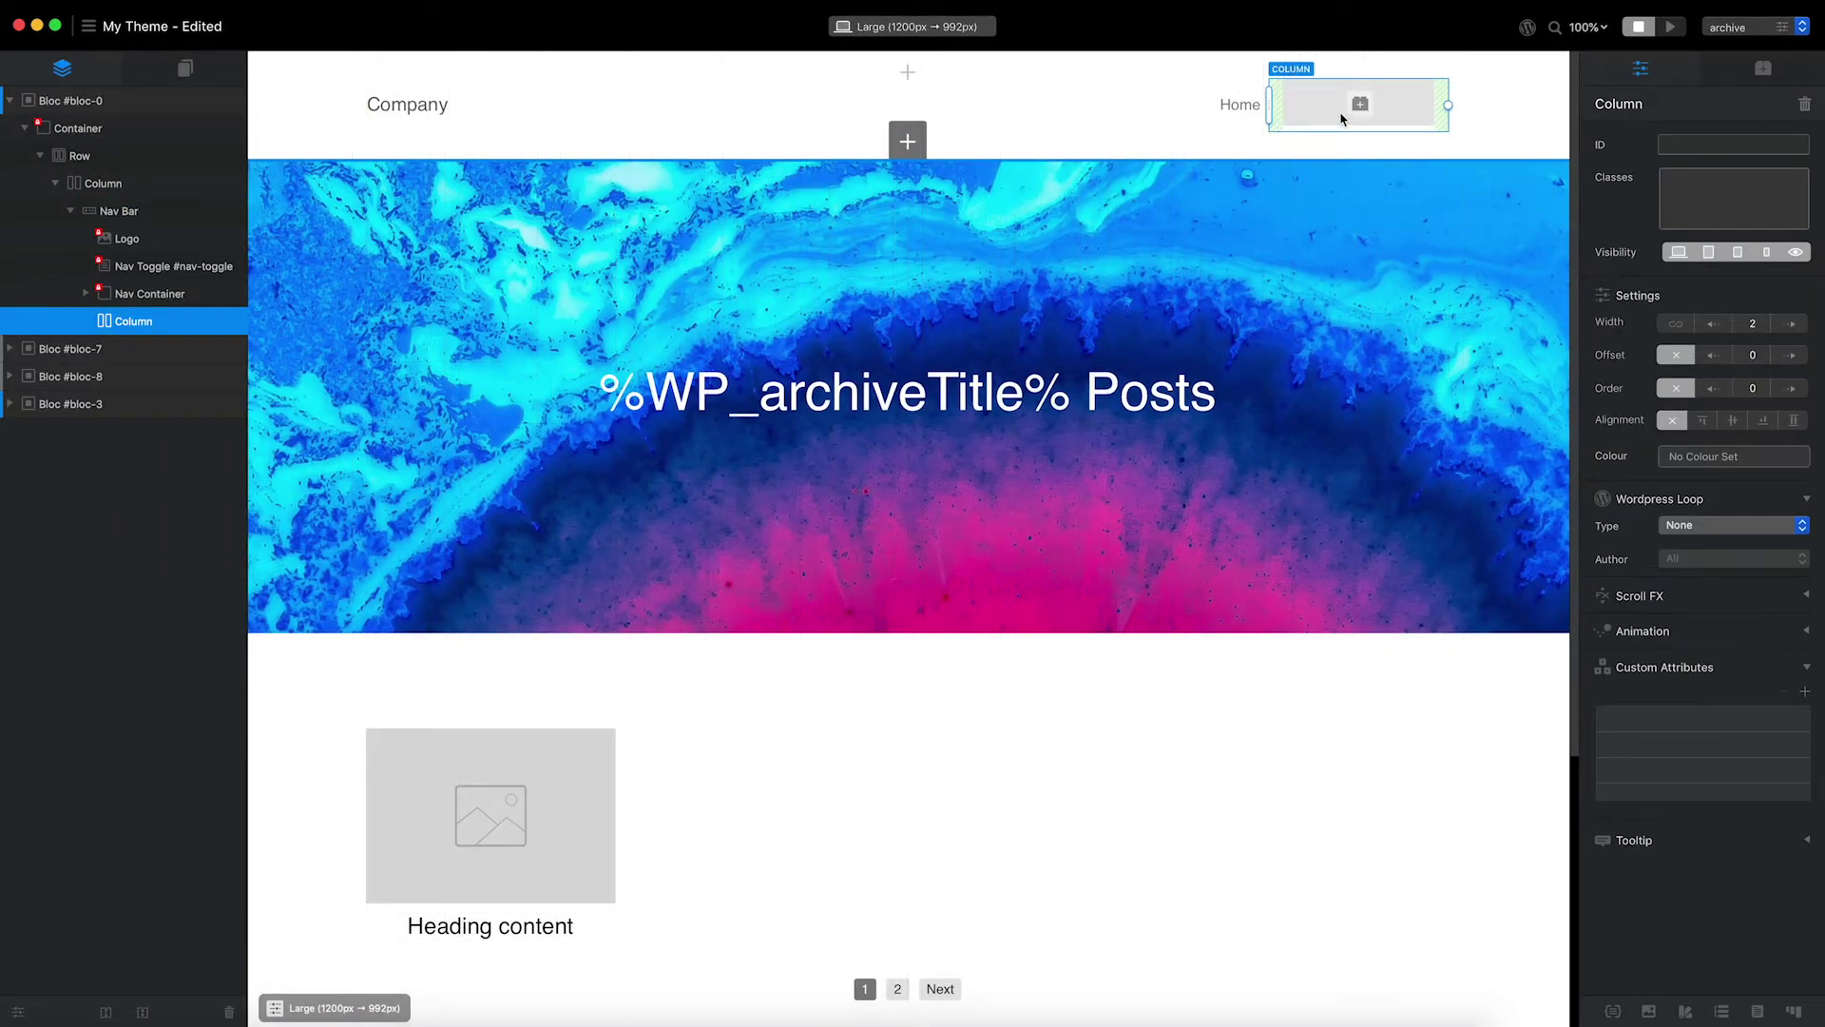
# Step: Insert a Form brick from the library into the nav bar column
pyautogui.click(1360, 105)
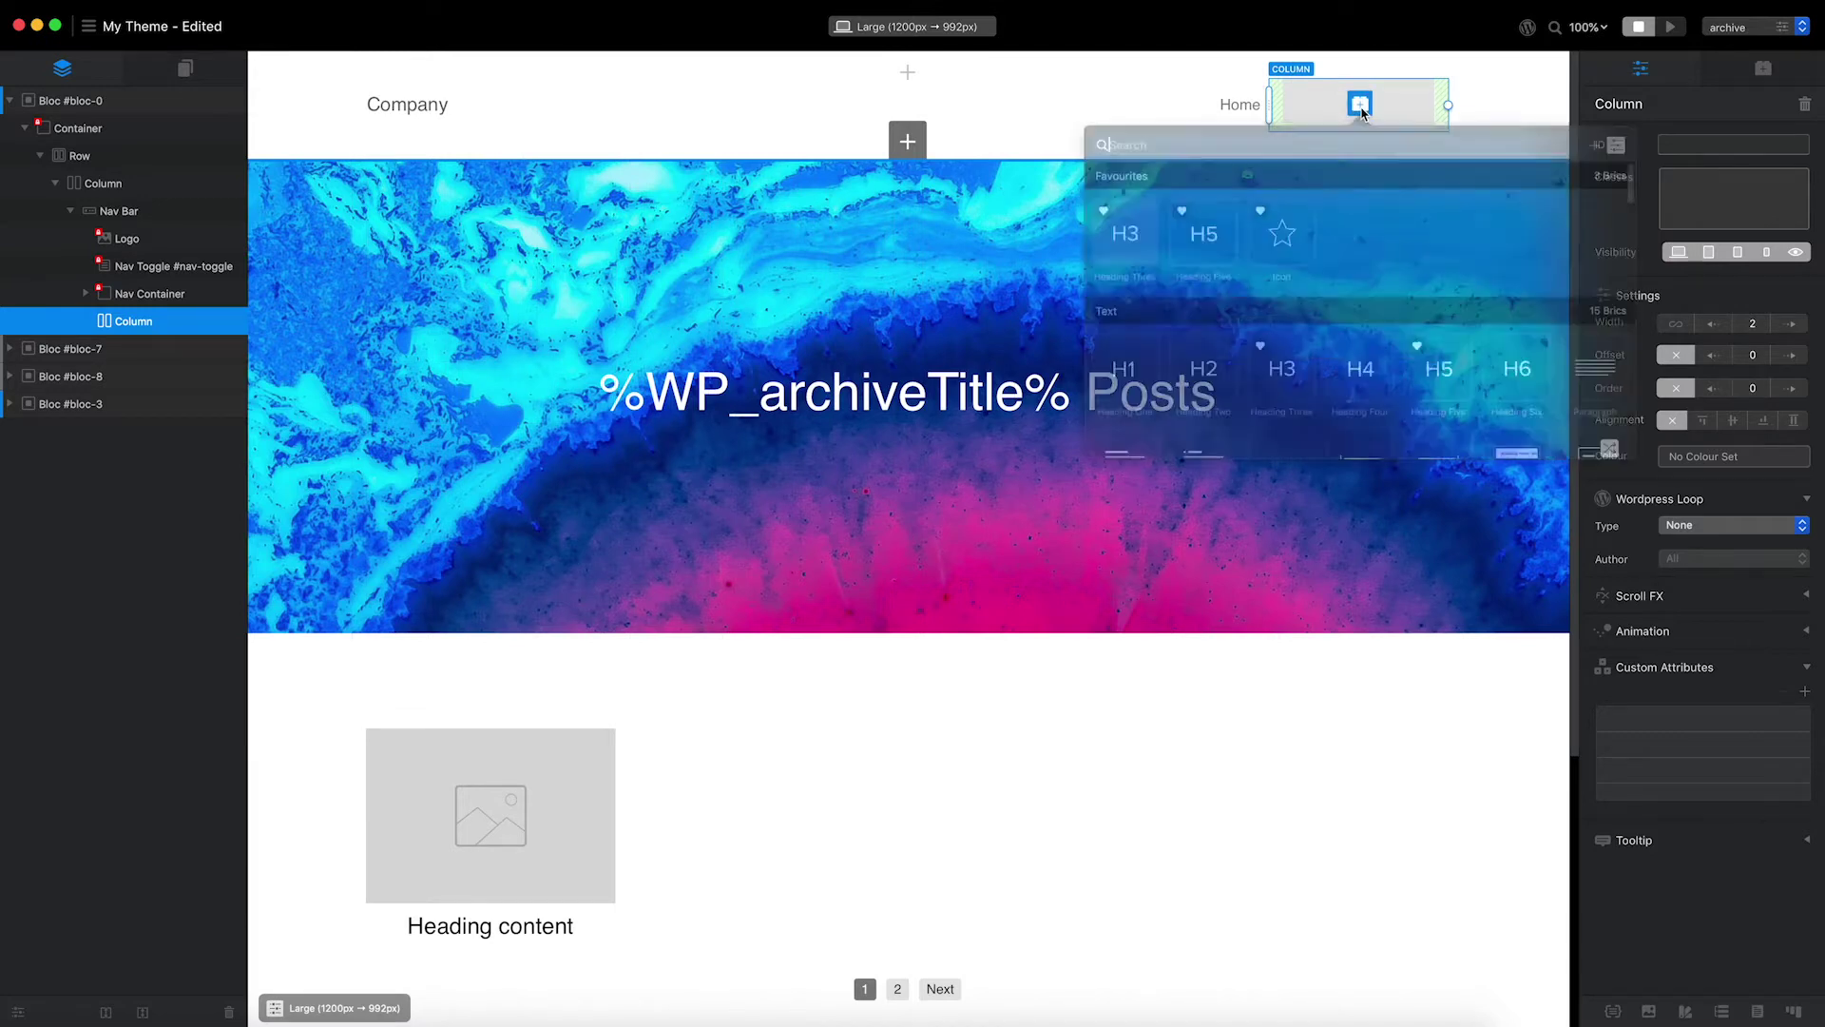
pyautogui.write('form')
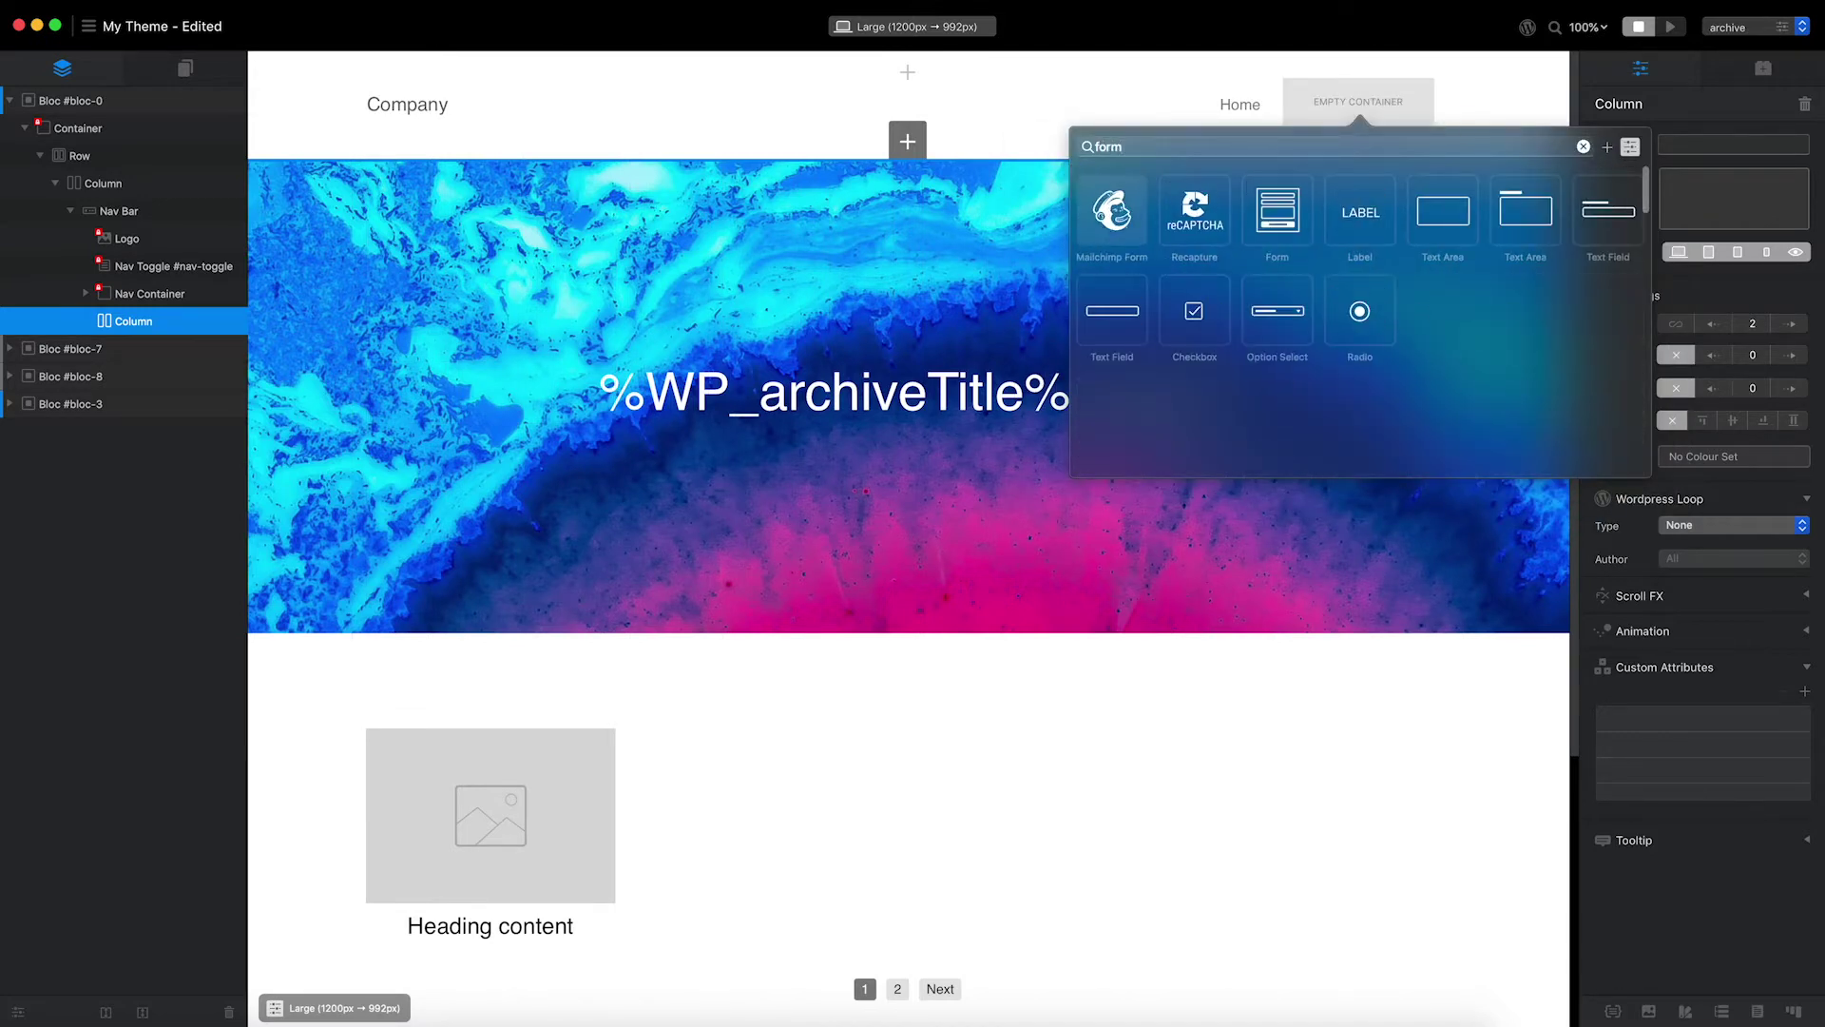
pyautogui.click(1304, 213)
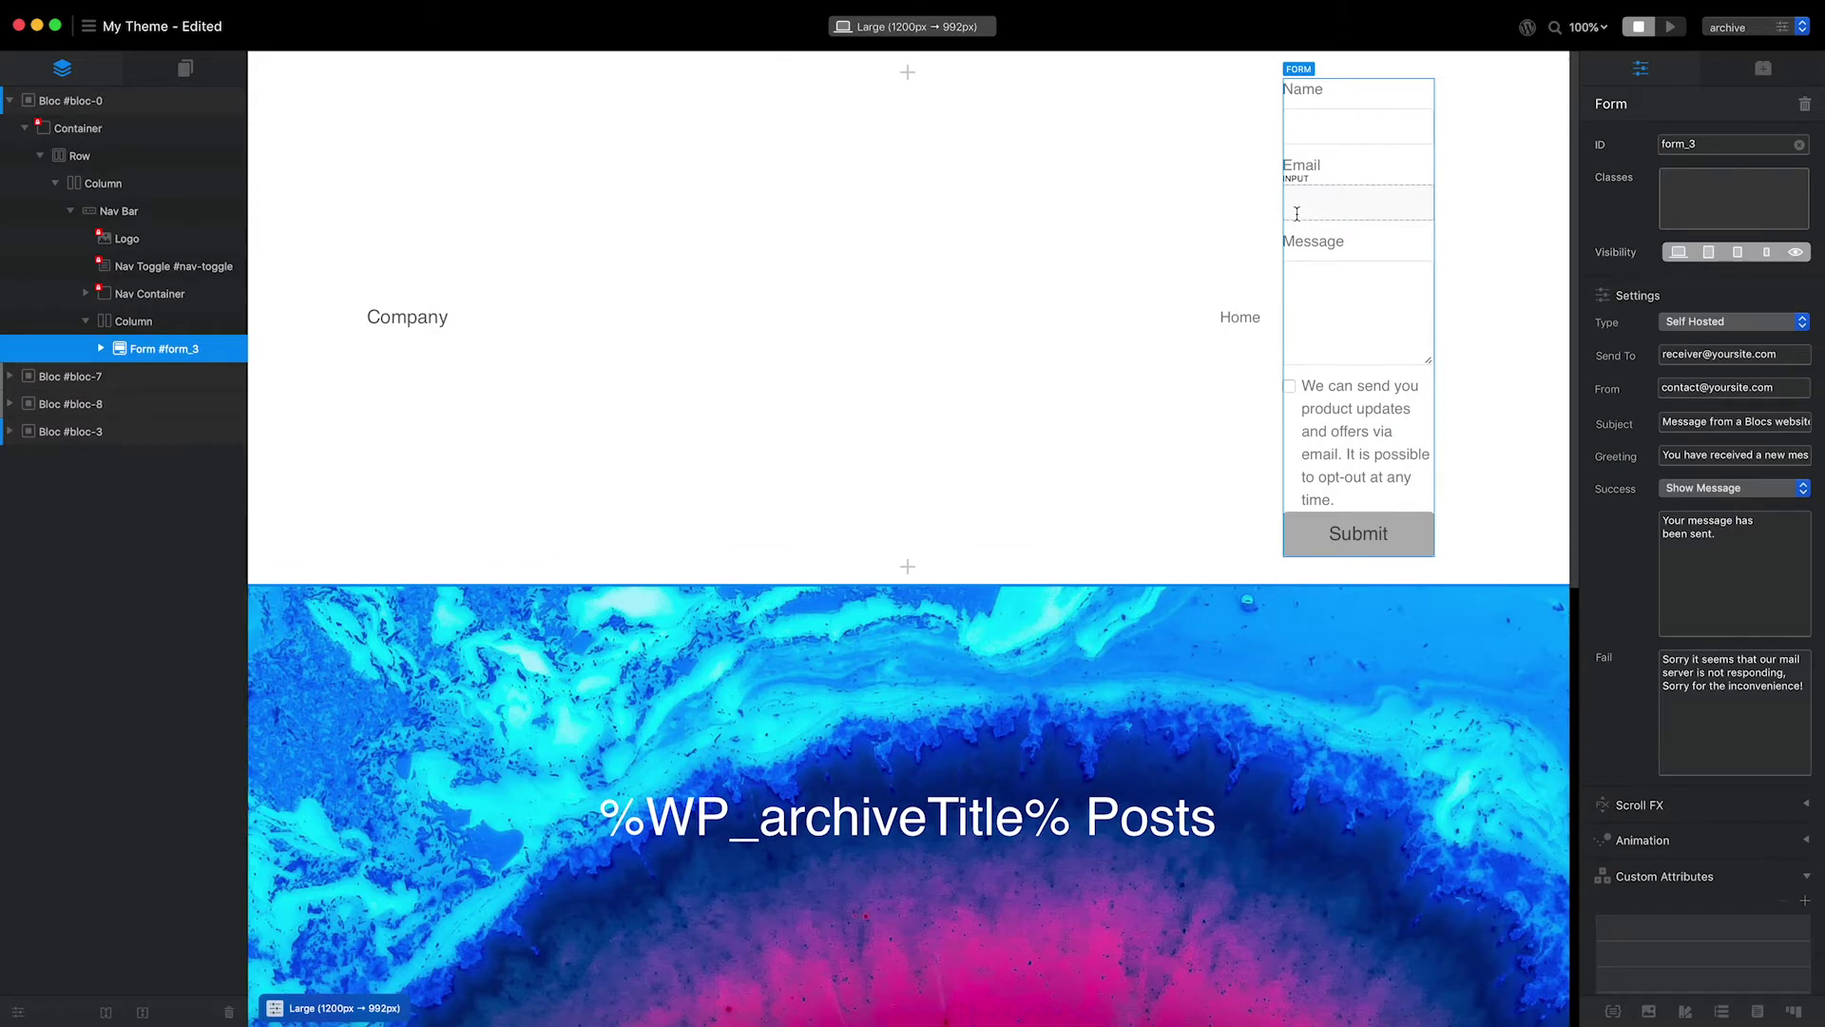
# Step: Delete the form's default Submit, checkbox, Message, Email and Name fields
pyautogui.click(1381, 533)
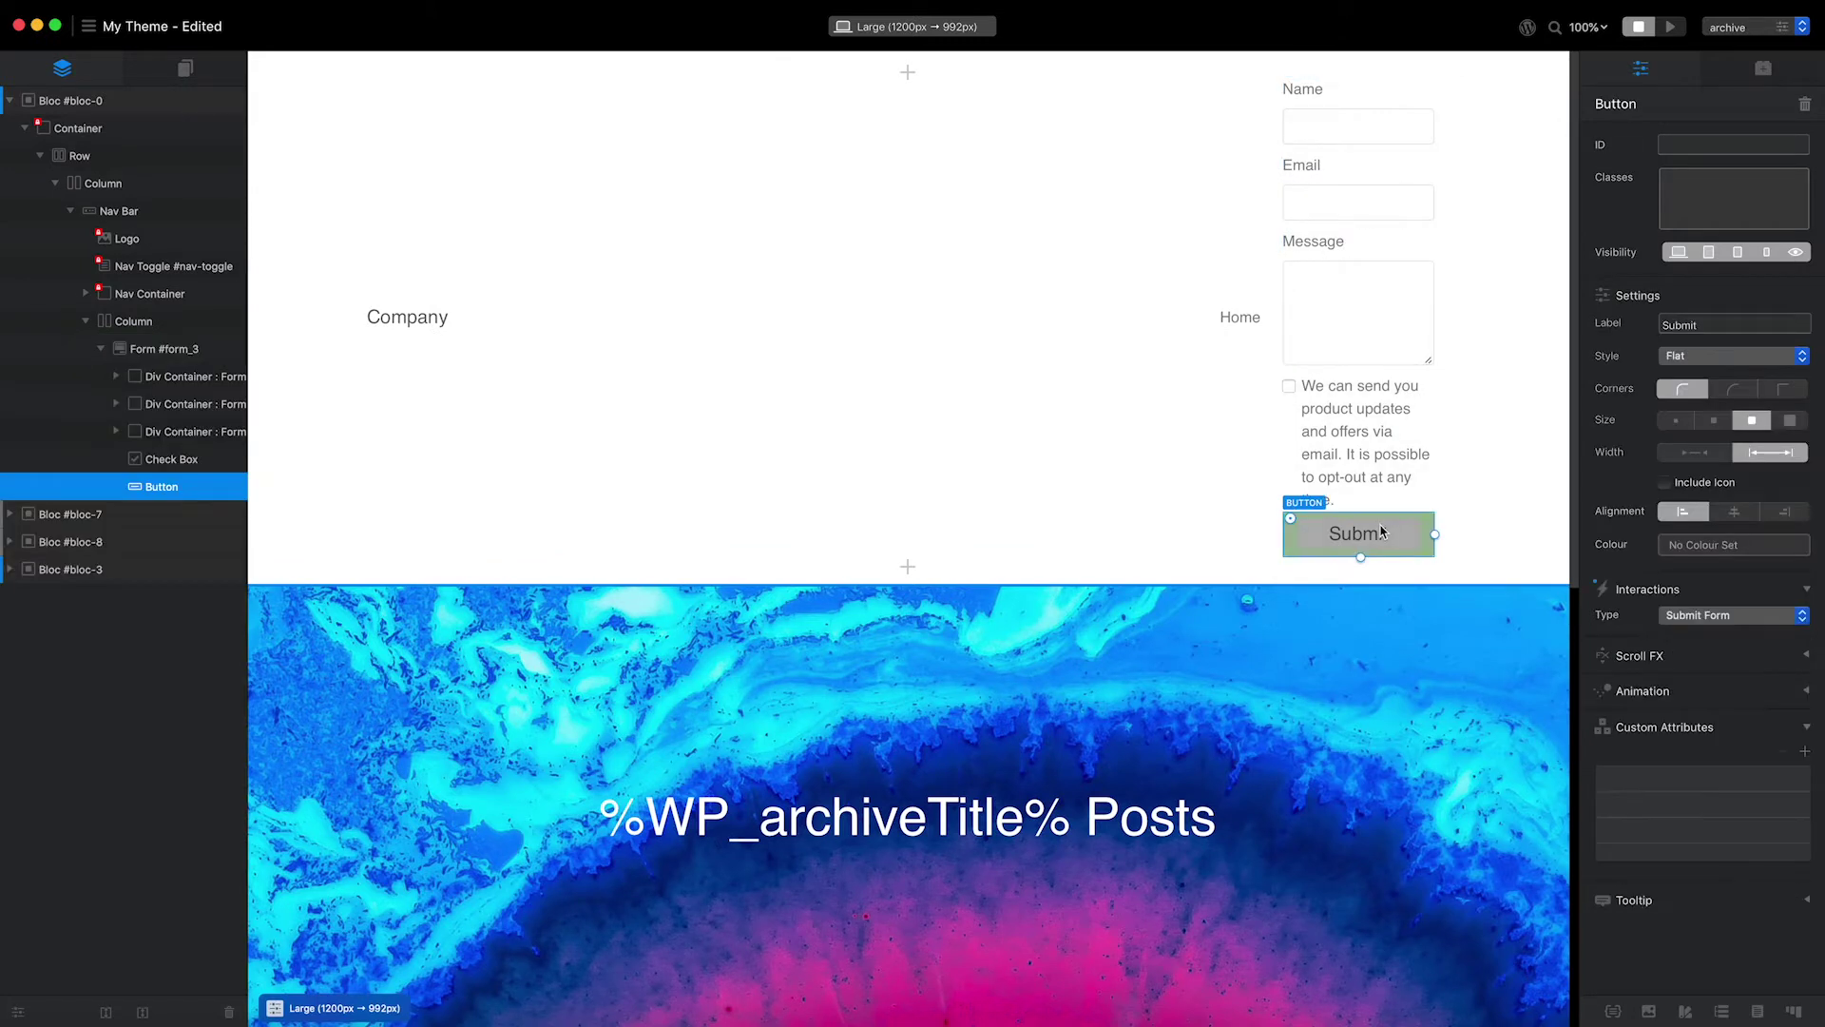
pyautogui.press('super+BackSpace')
pyautogui.press('super+BackSpace')
pyautogui.press('super+BackSpace')
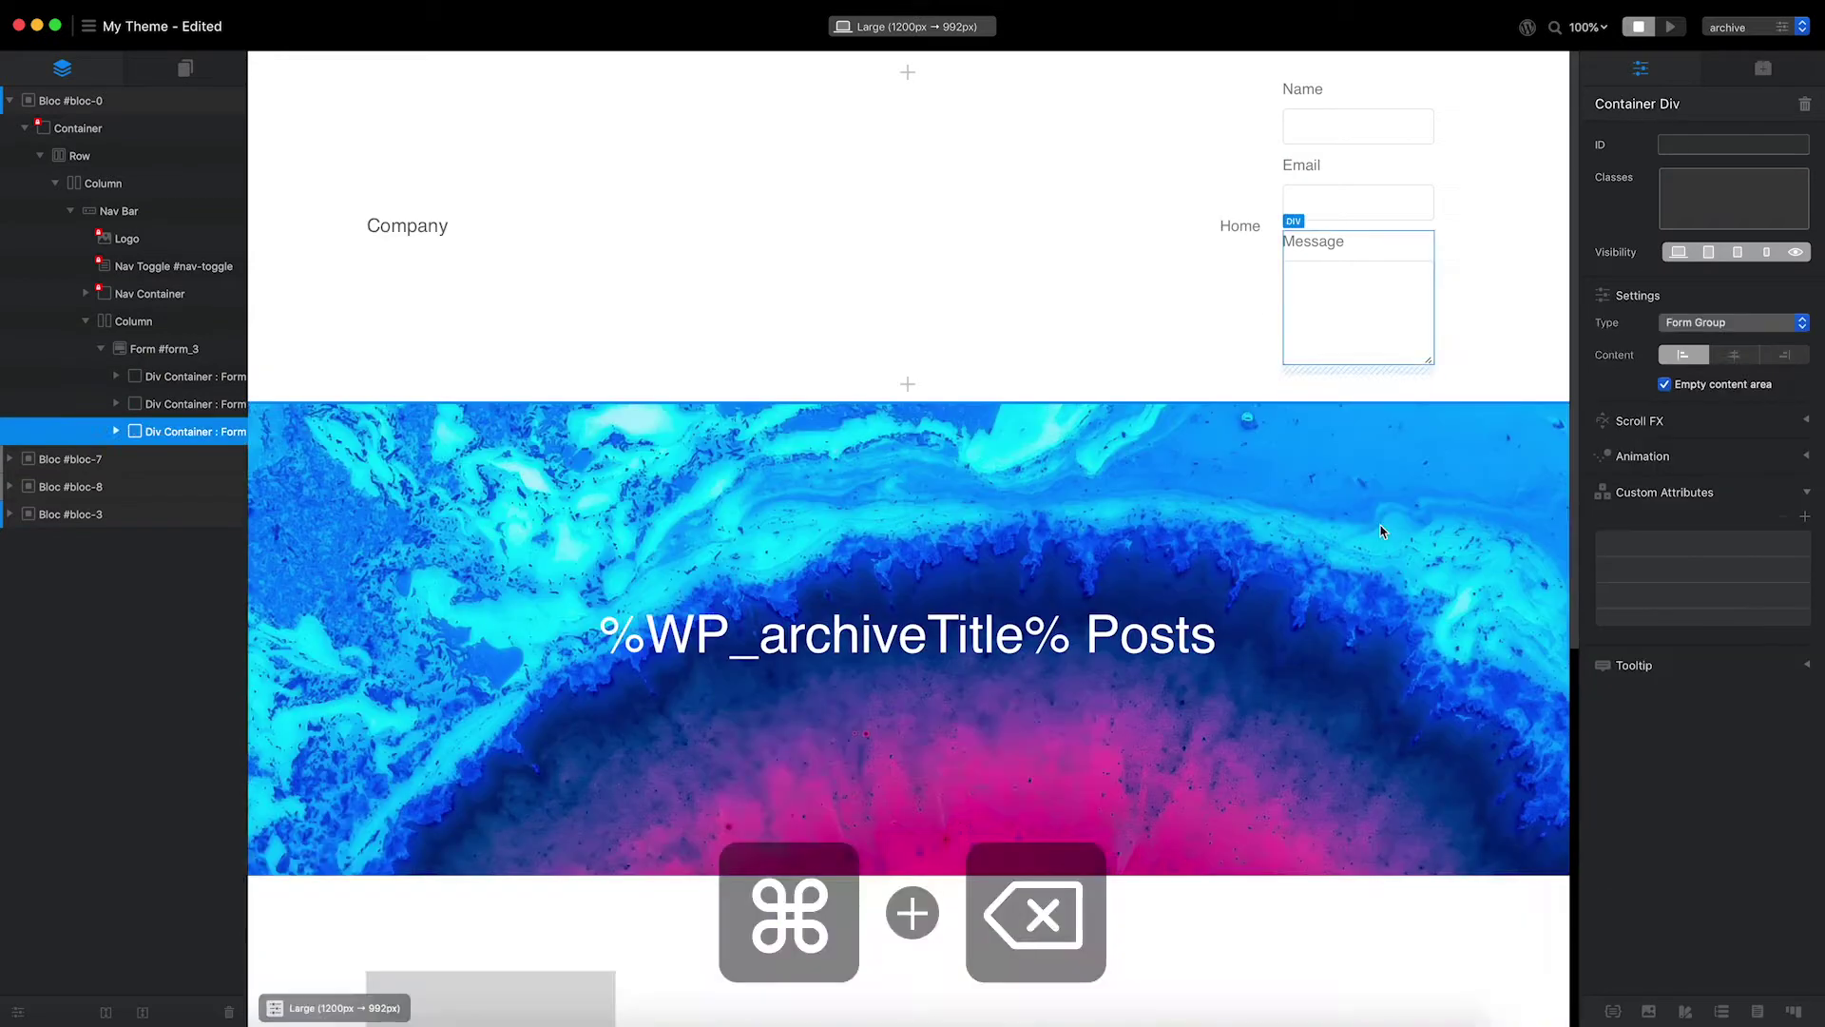
pyautogui.press('super+BackSpace')
pyautogui.press('super+BackSpace')
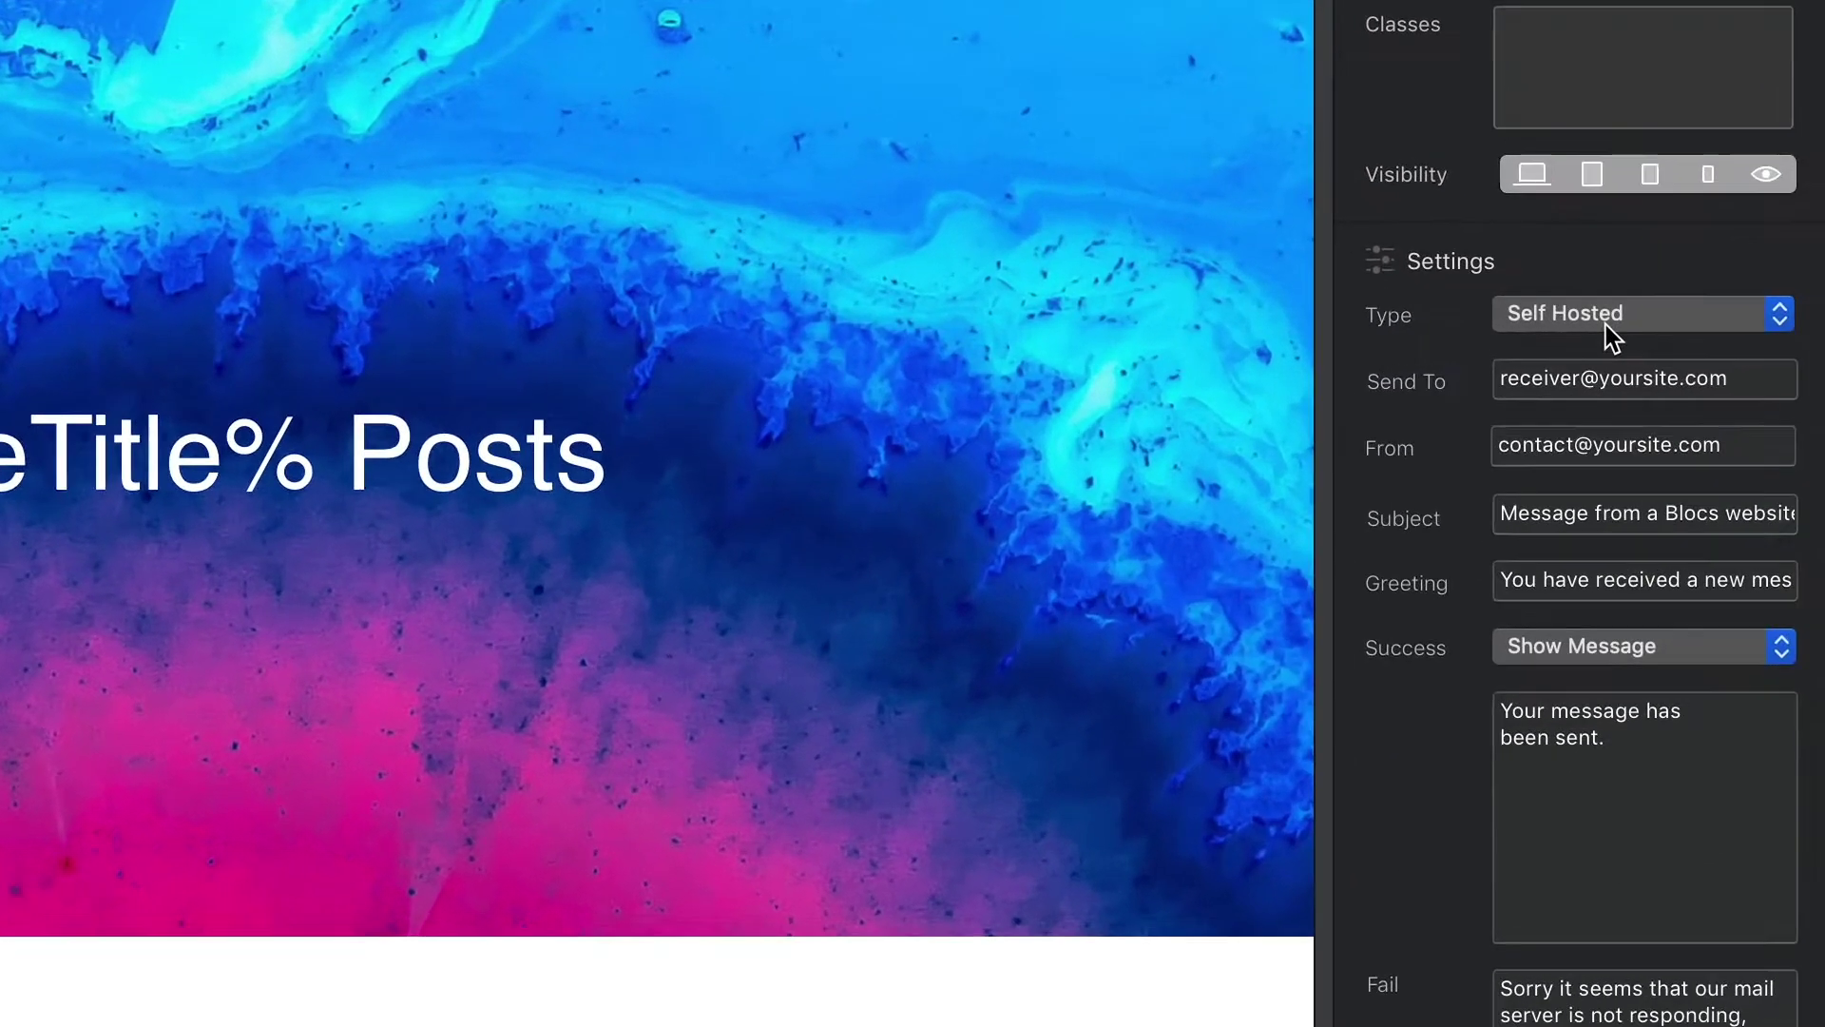
# Step: Set the nav bar form to Custom type with action '/' and method GET
pyautogui.click(1606, 322)
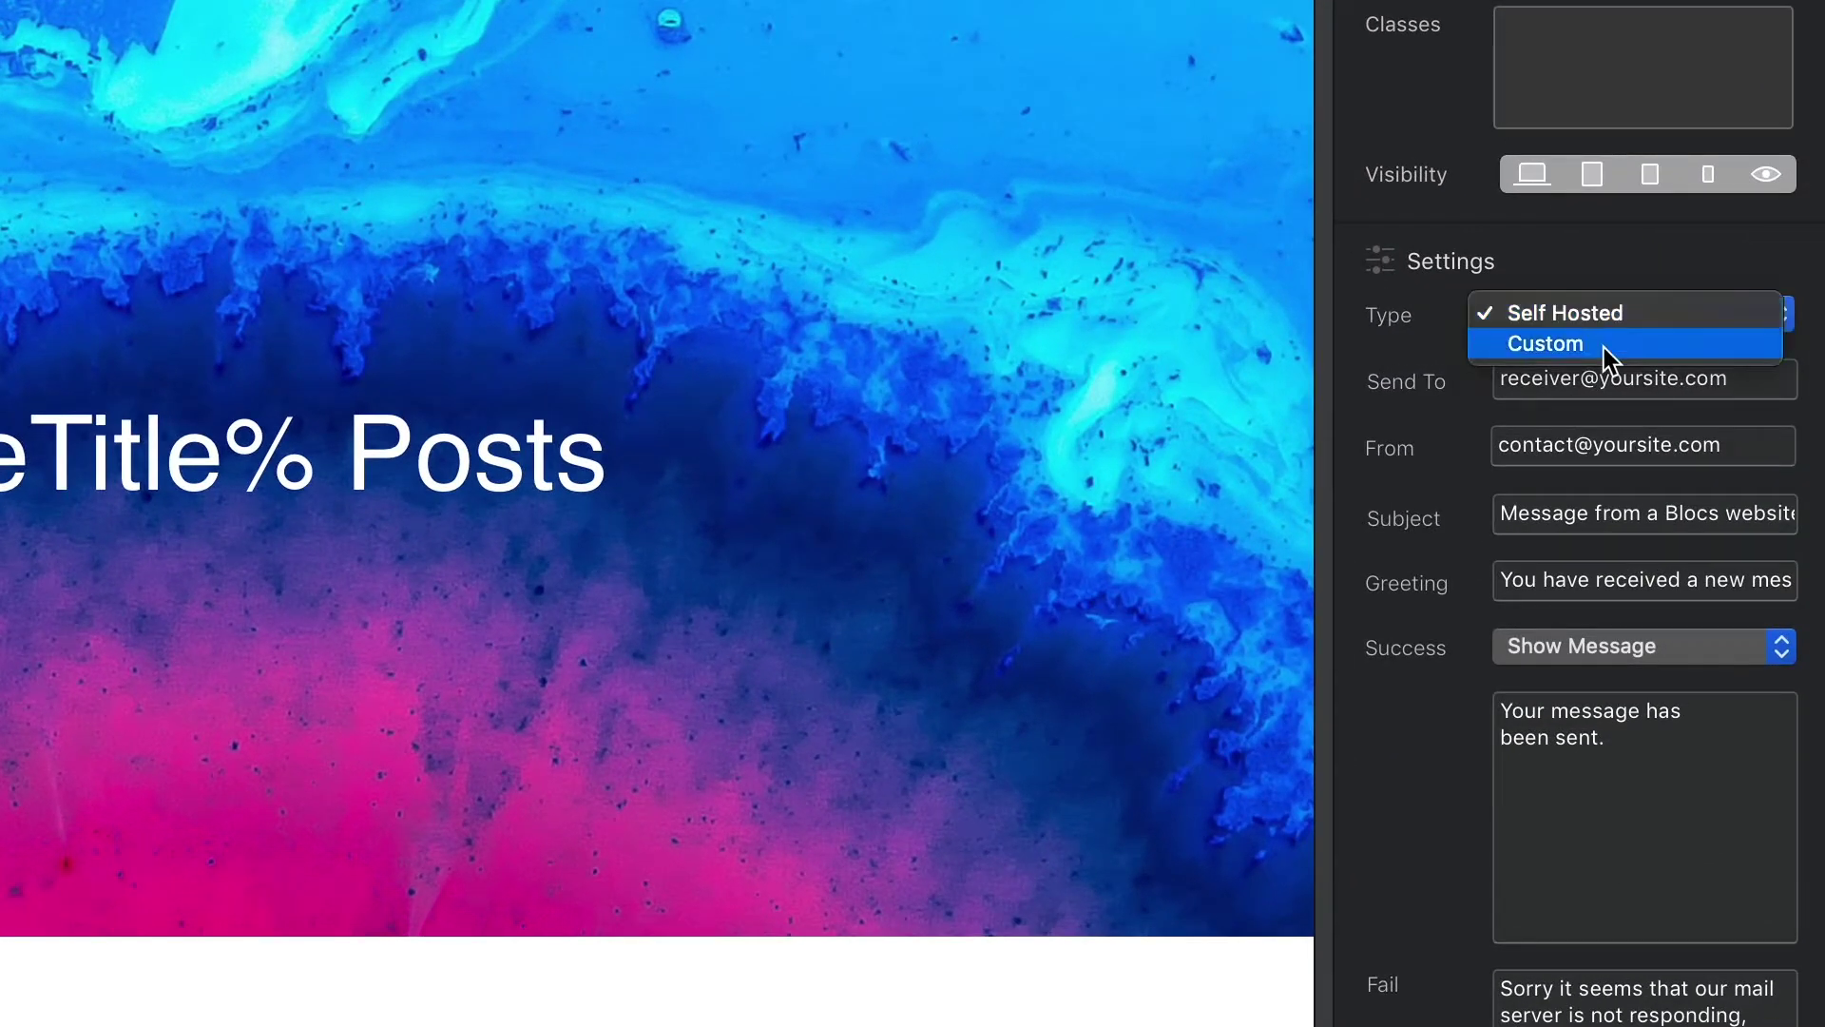
pyautogui.click(1605, 346)
pyautogui.moveTo(1702, 378); pyautogui.dragTo(1483, 379)
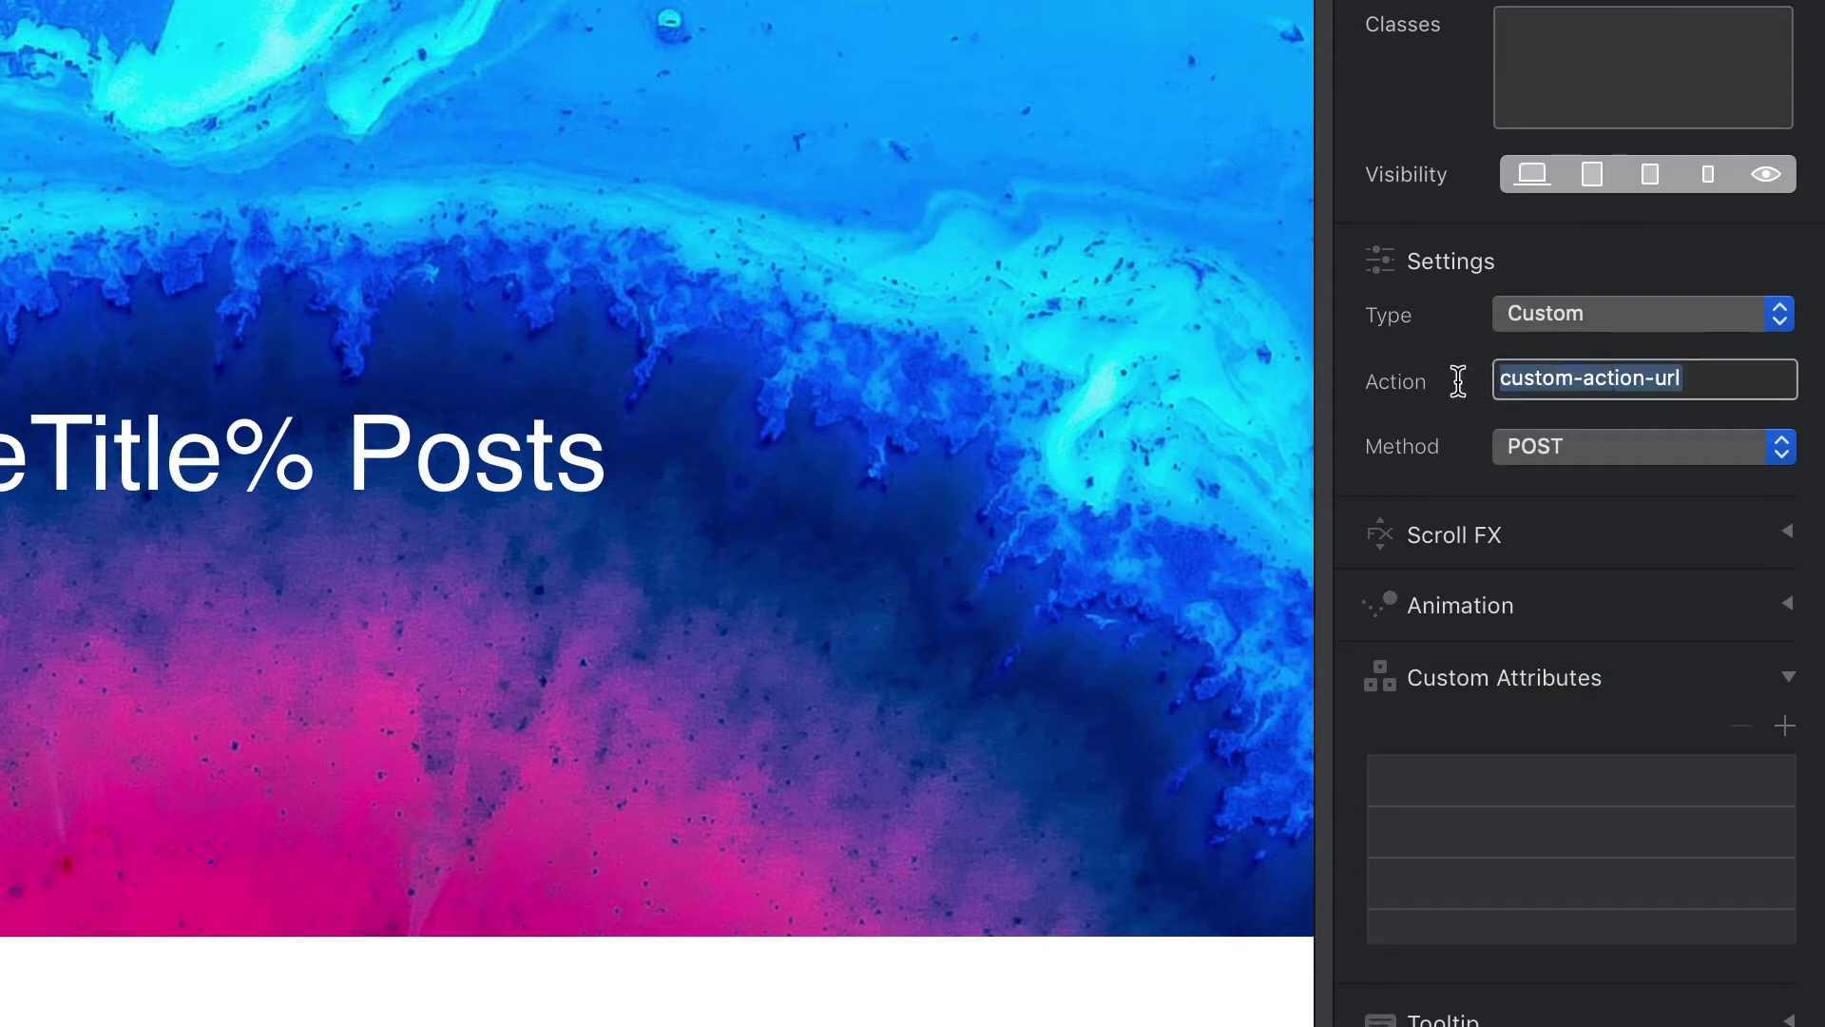
pyautogui.write('/')
pyautogui.click(1562, 449)
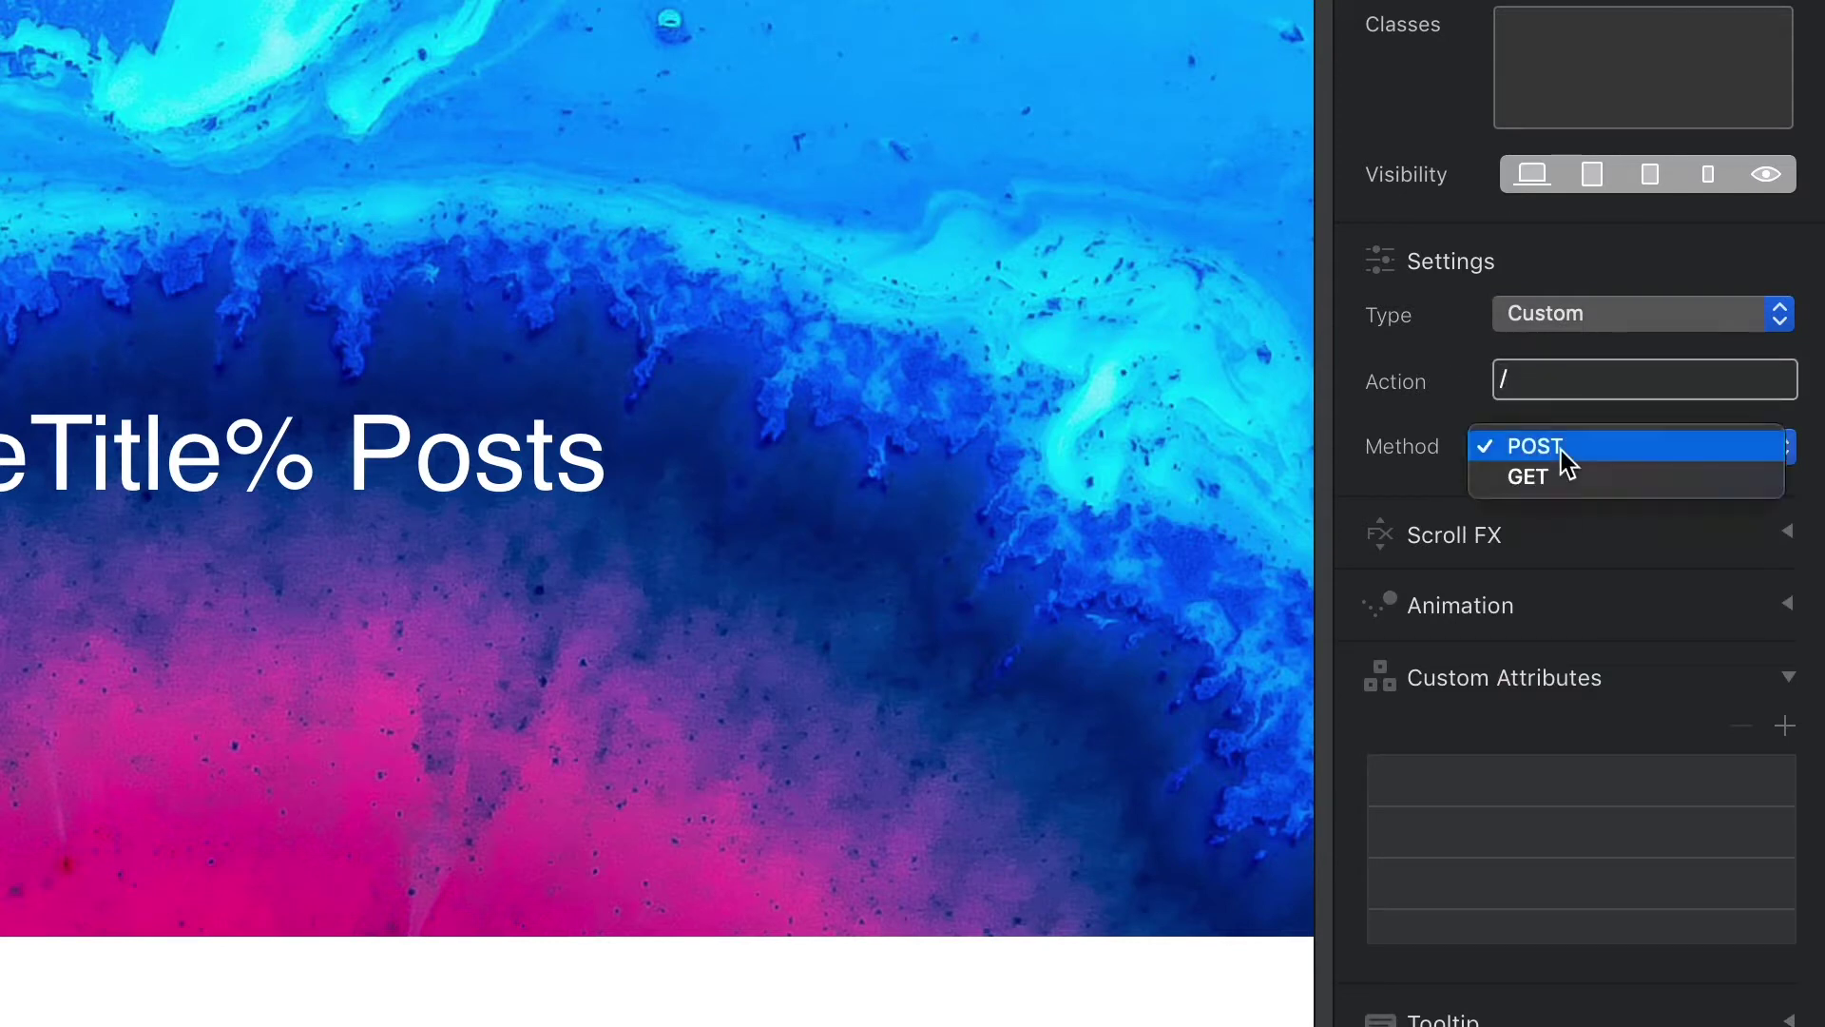
pyautogui.click(1560, 469)
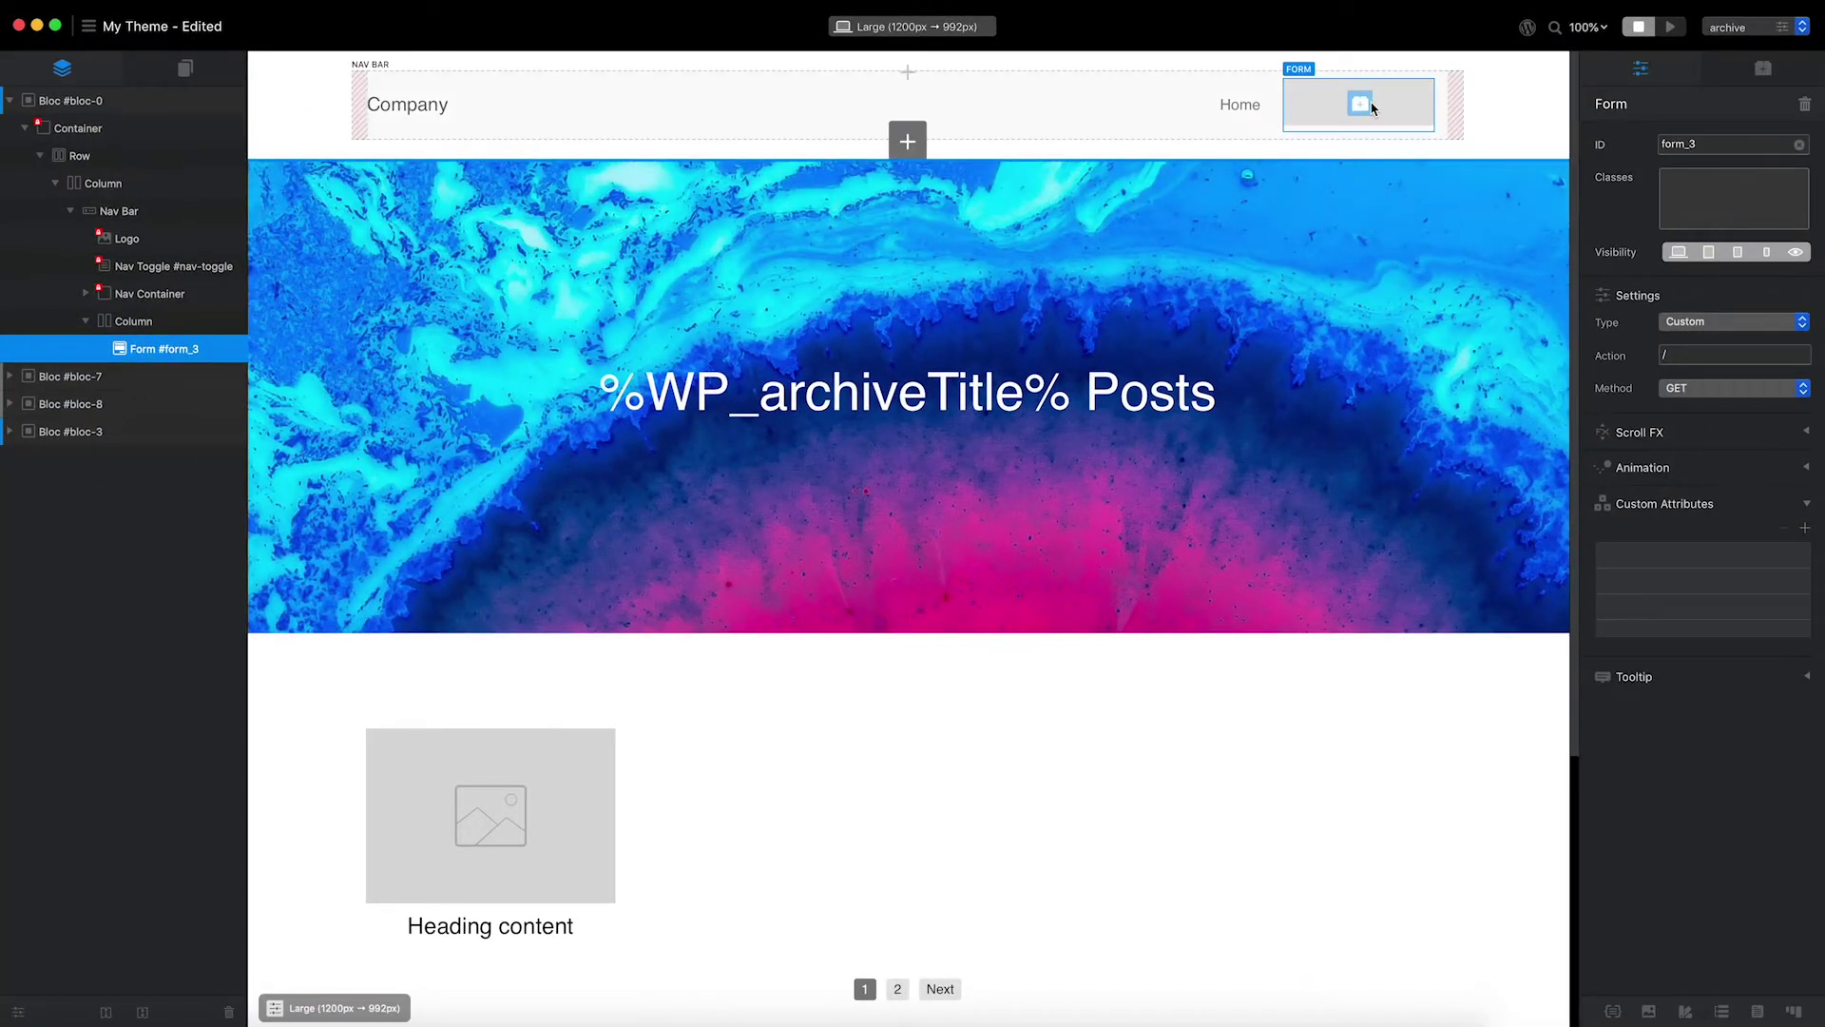
# Step: Add a Text Field, move its Input directly under the form, and delete the leftover container
pyautogui.click(1369, 106)
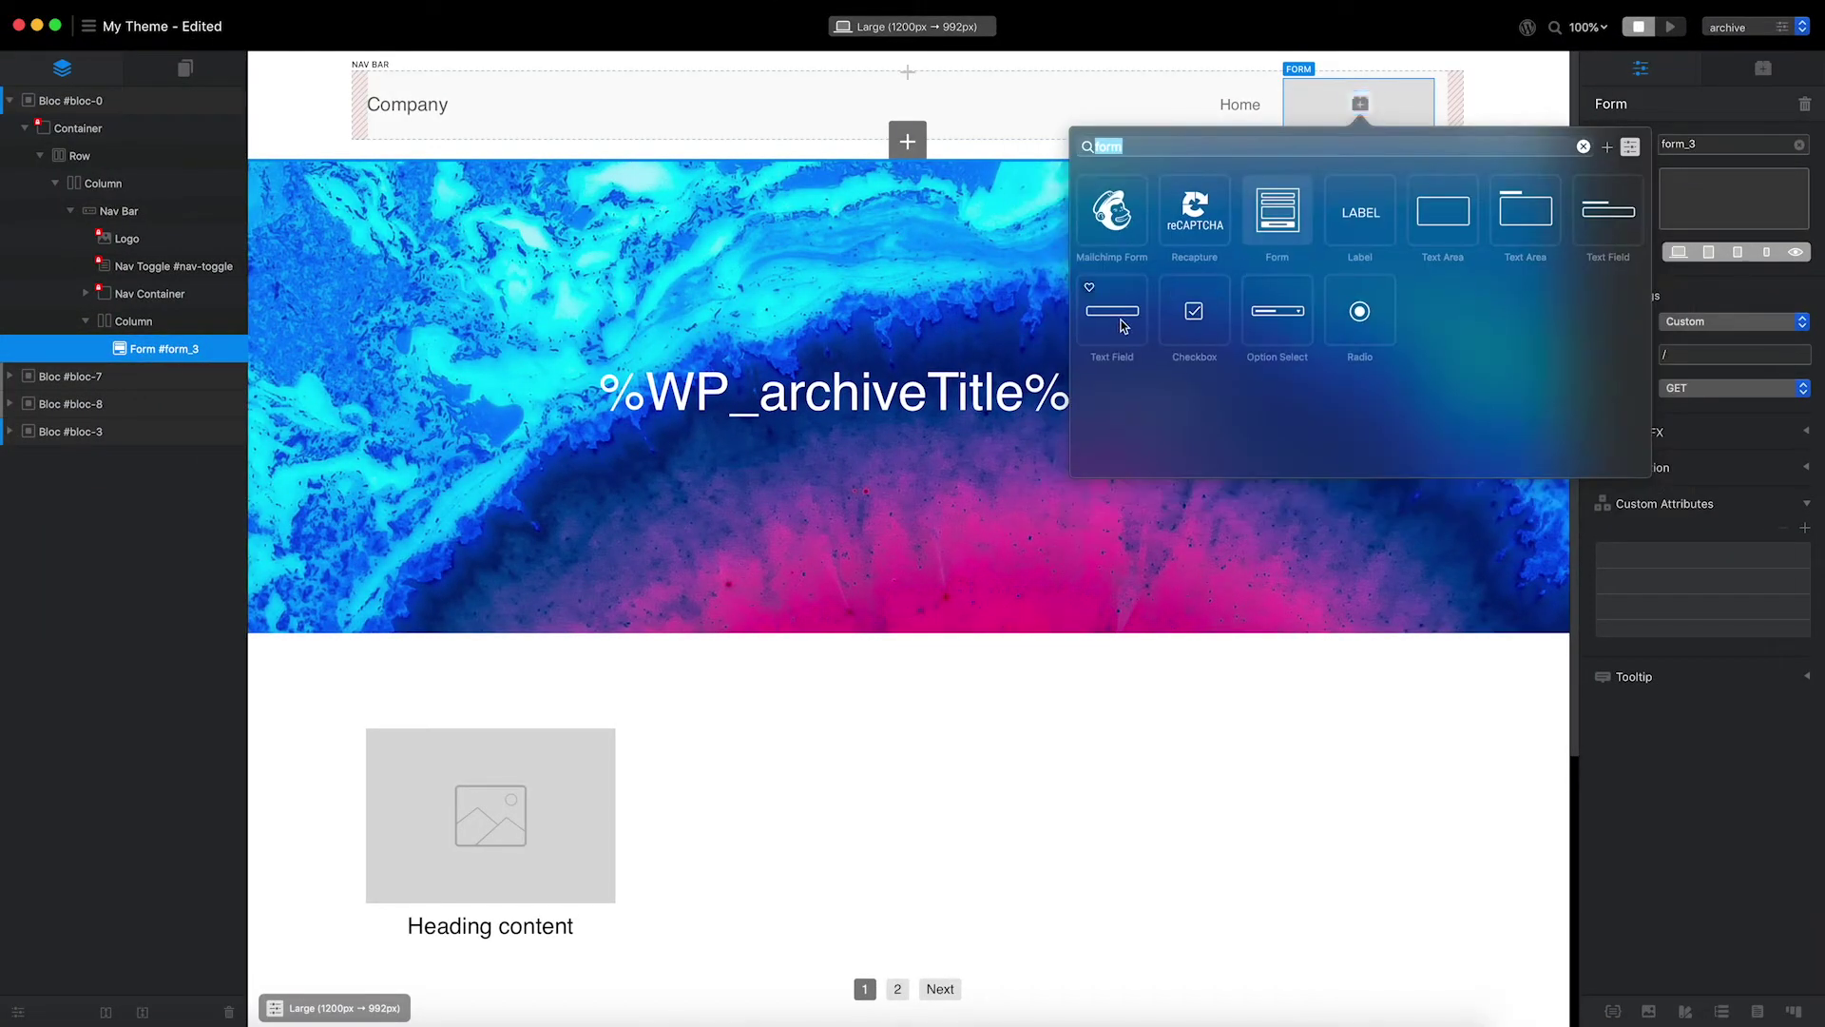
pyautogui.click(1120, 319)
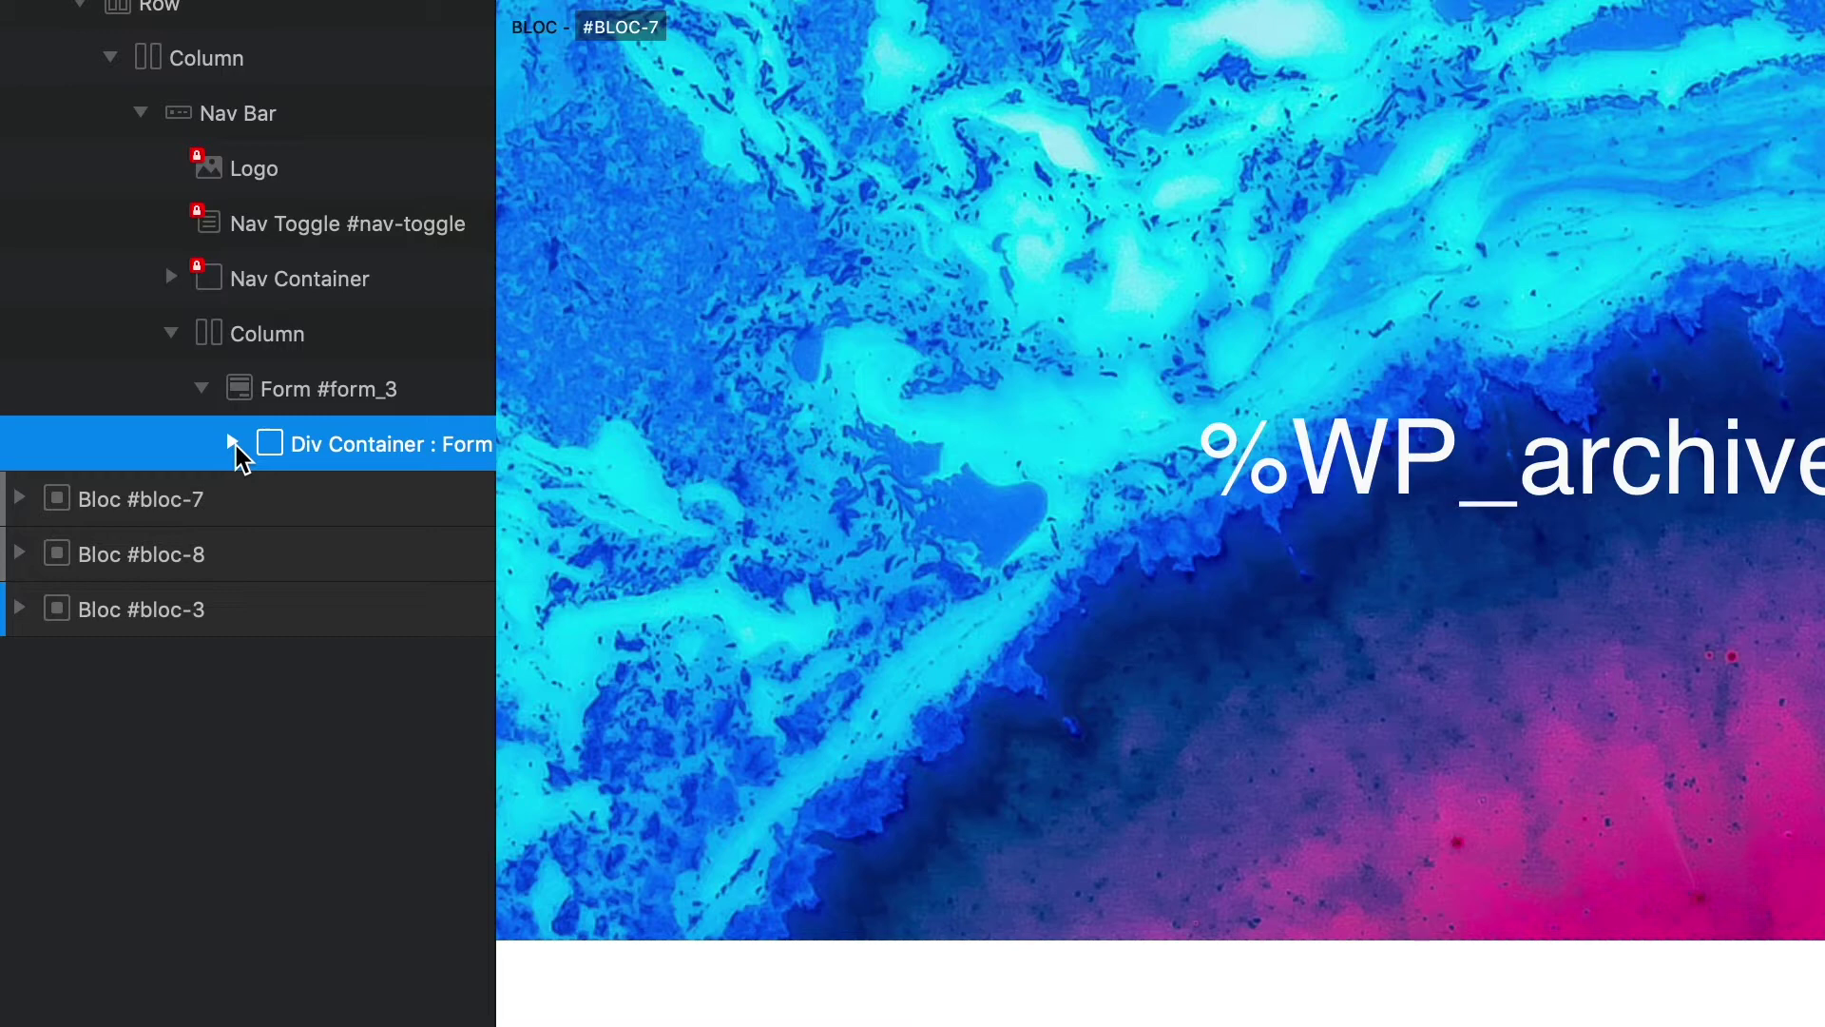
pyautogui.click(232, 442)
pyautogui.click(359, 503)
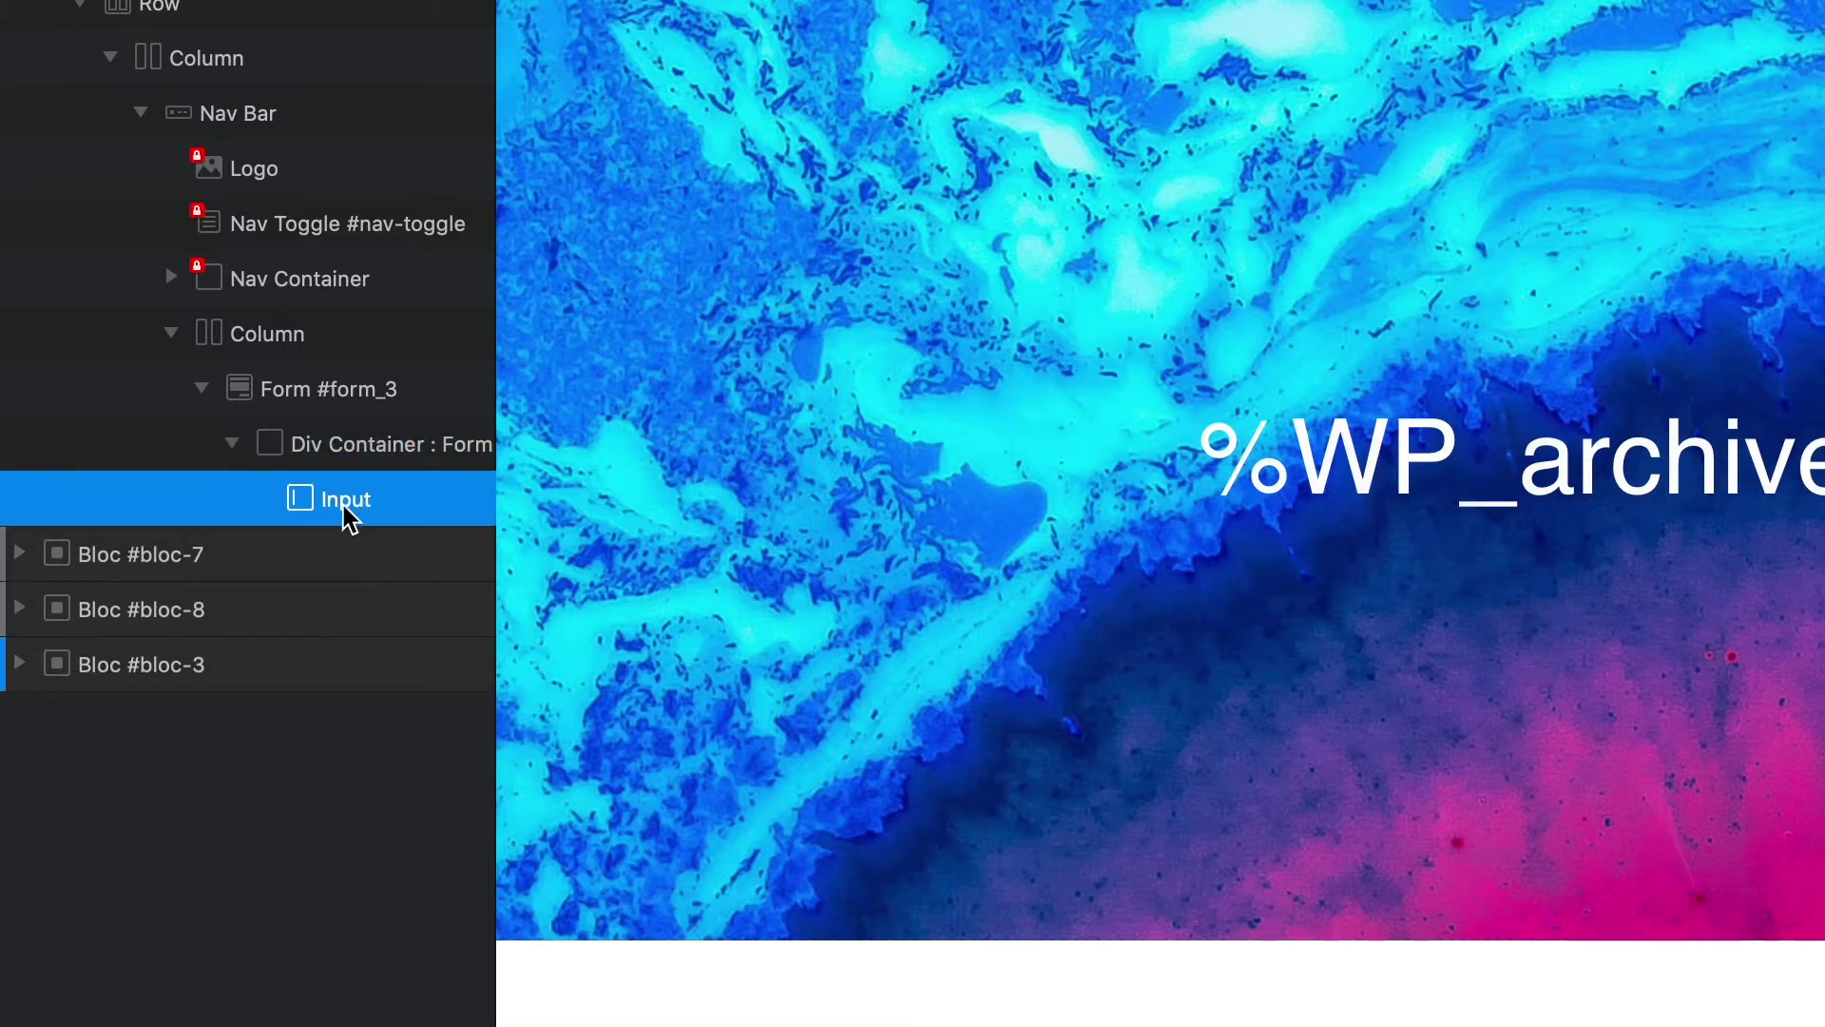
pyautogui.moveTo(323, 501); pyautogui.dragTo(294, 442)
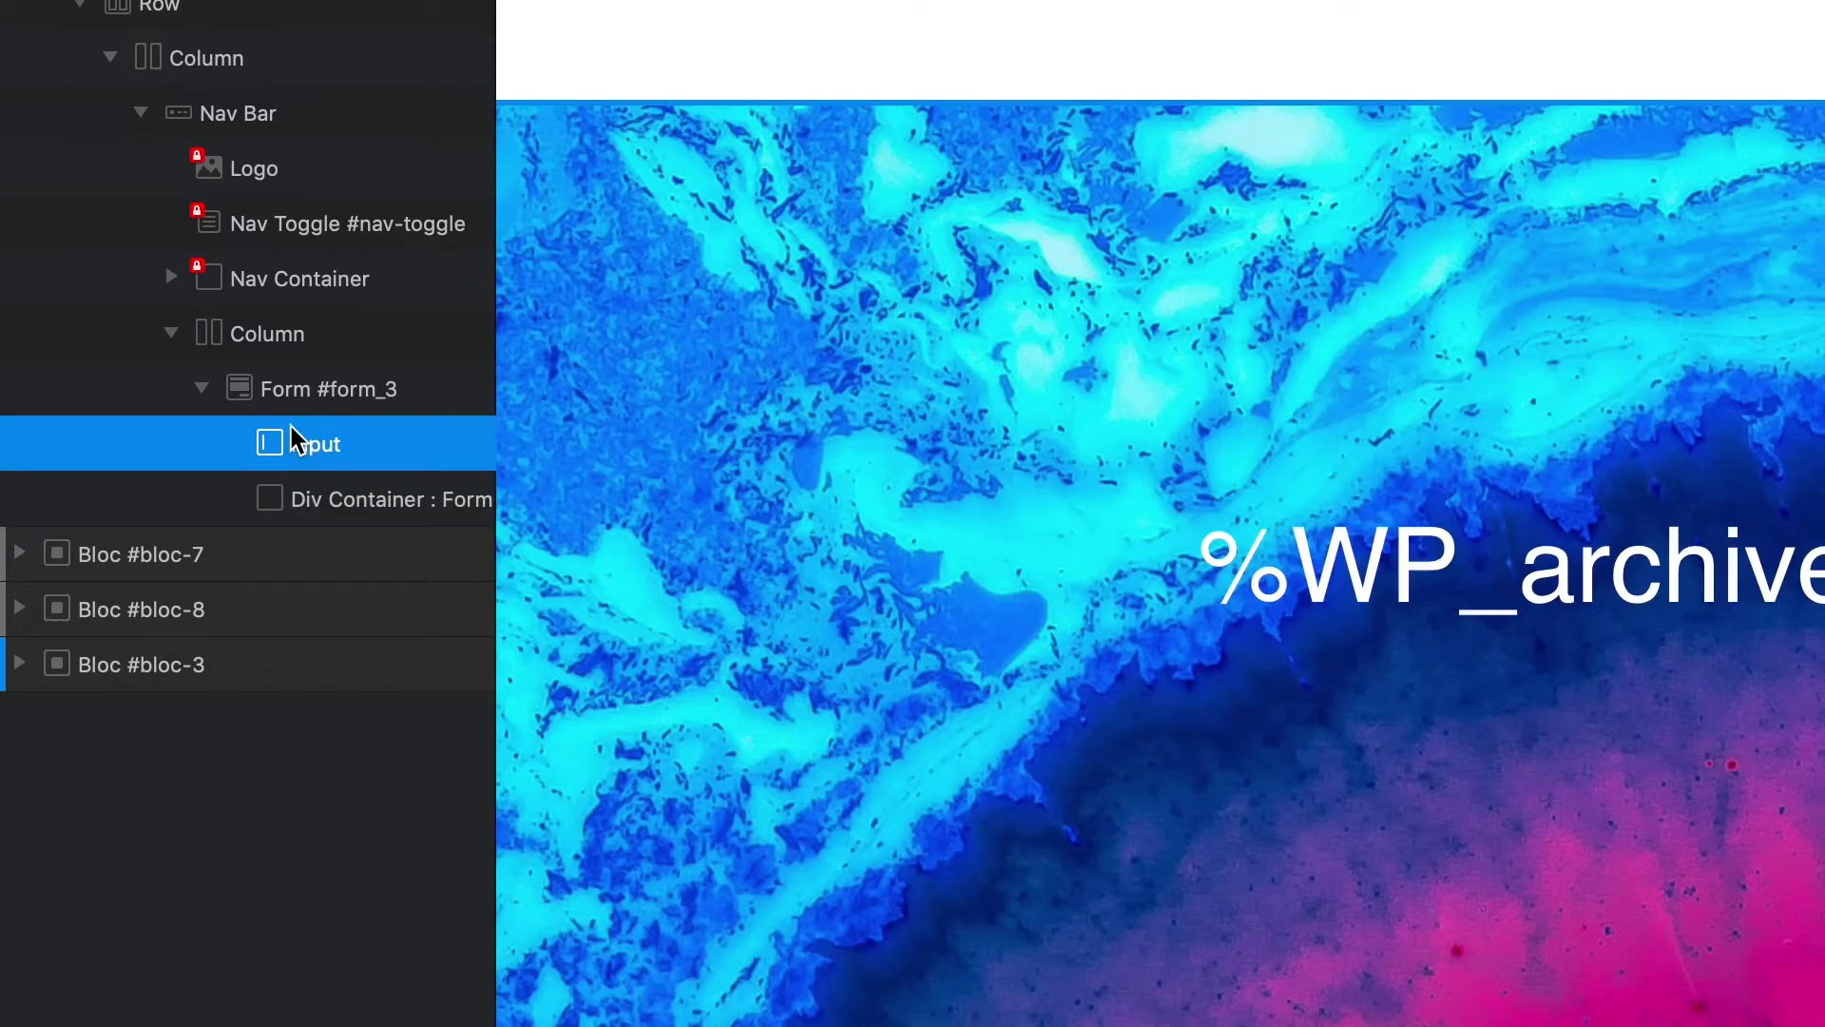
pyautogui.click(337, 506)
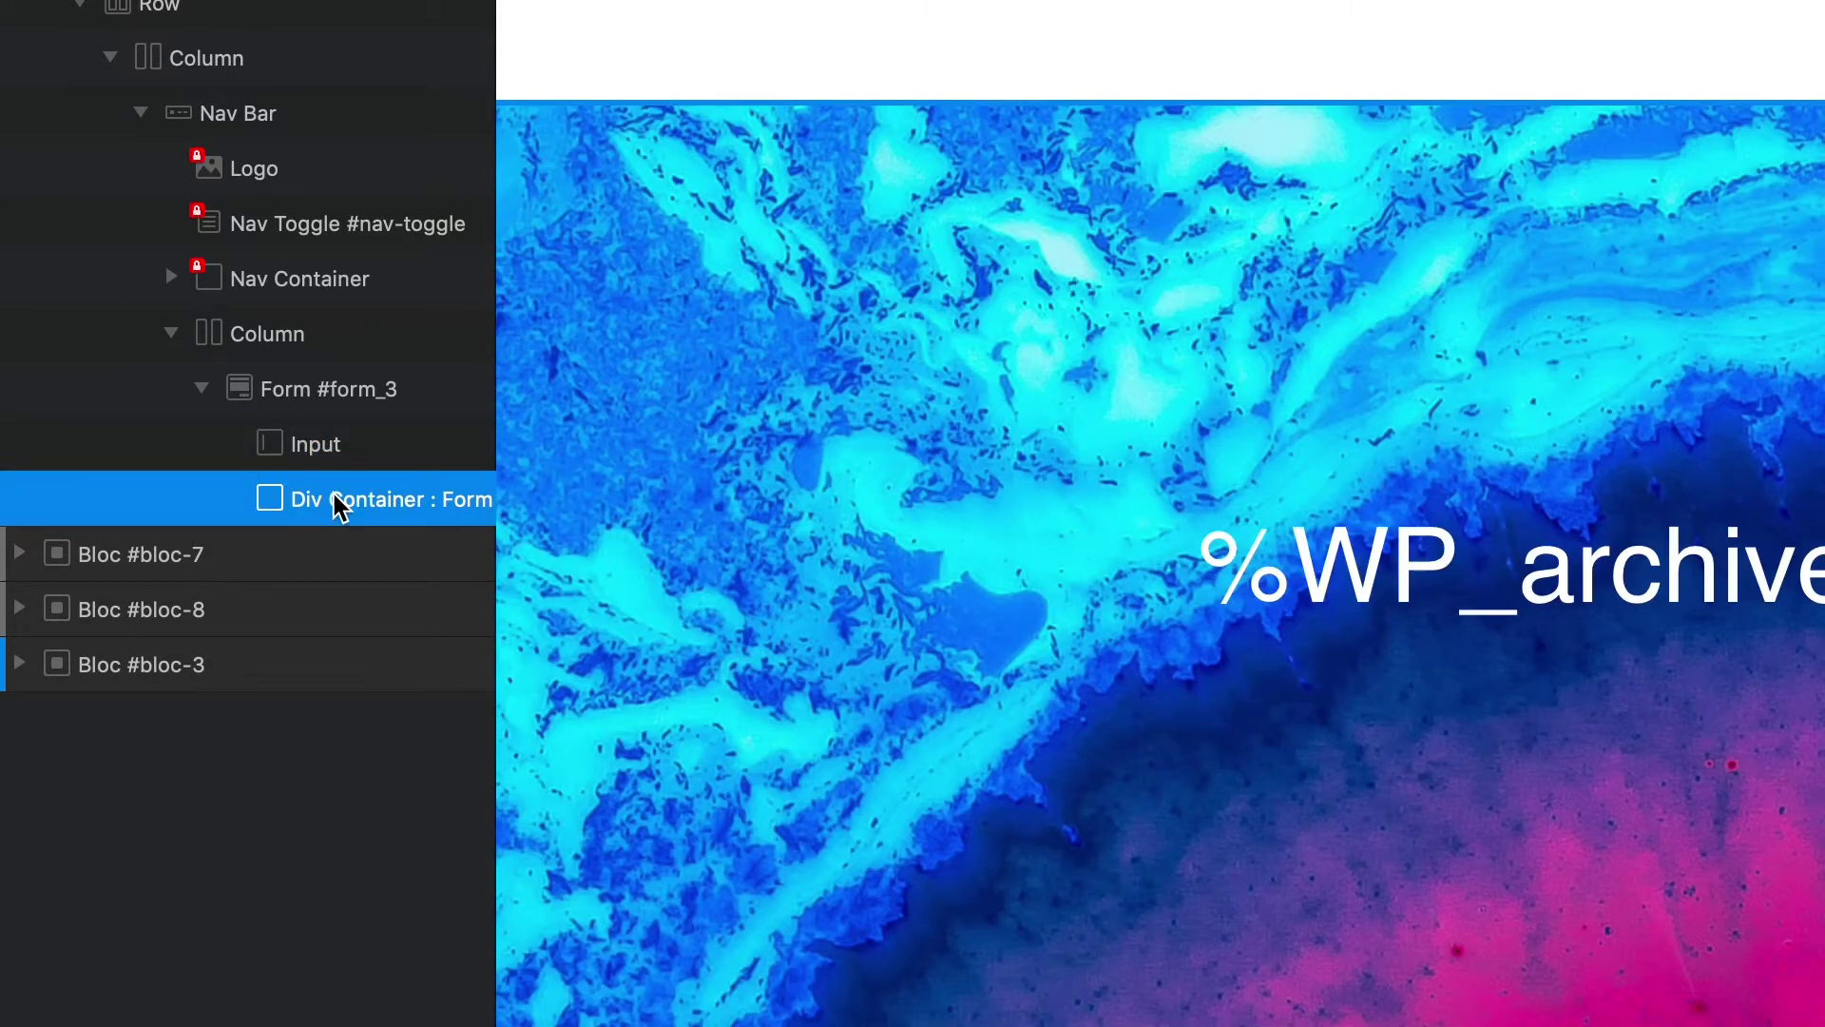
pyautogui.press('Delete')
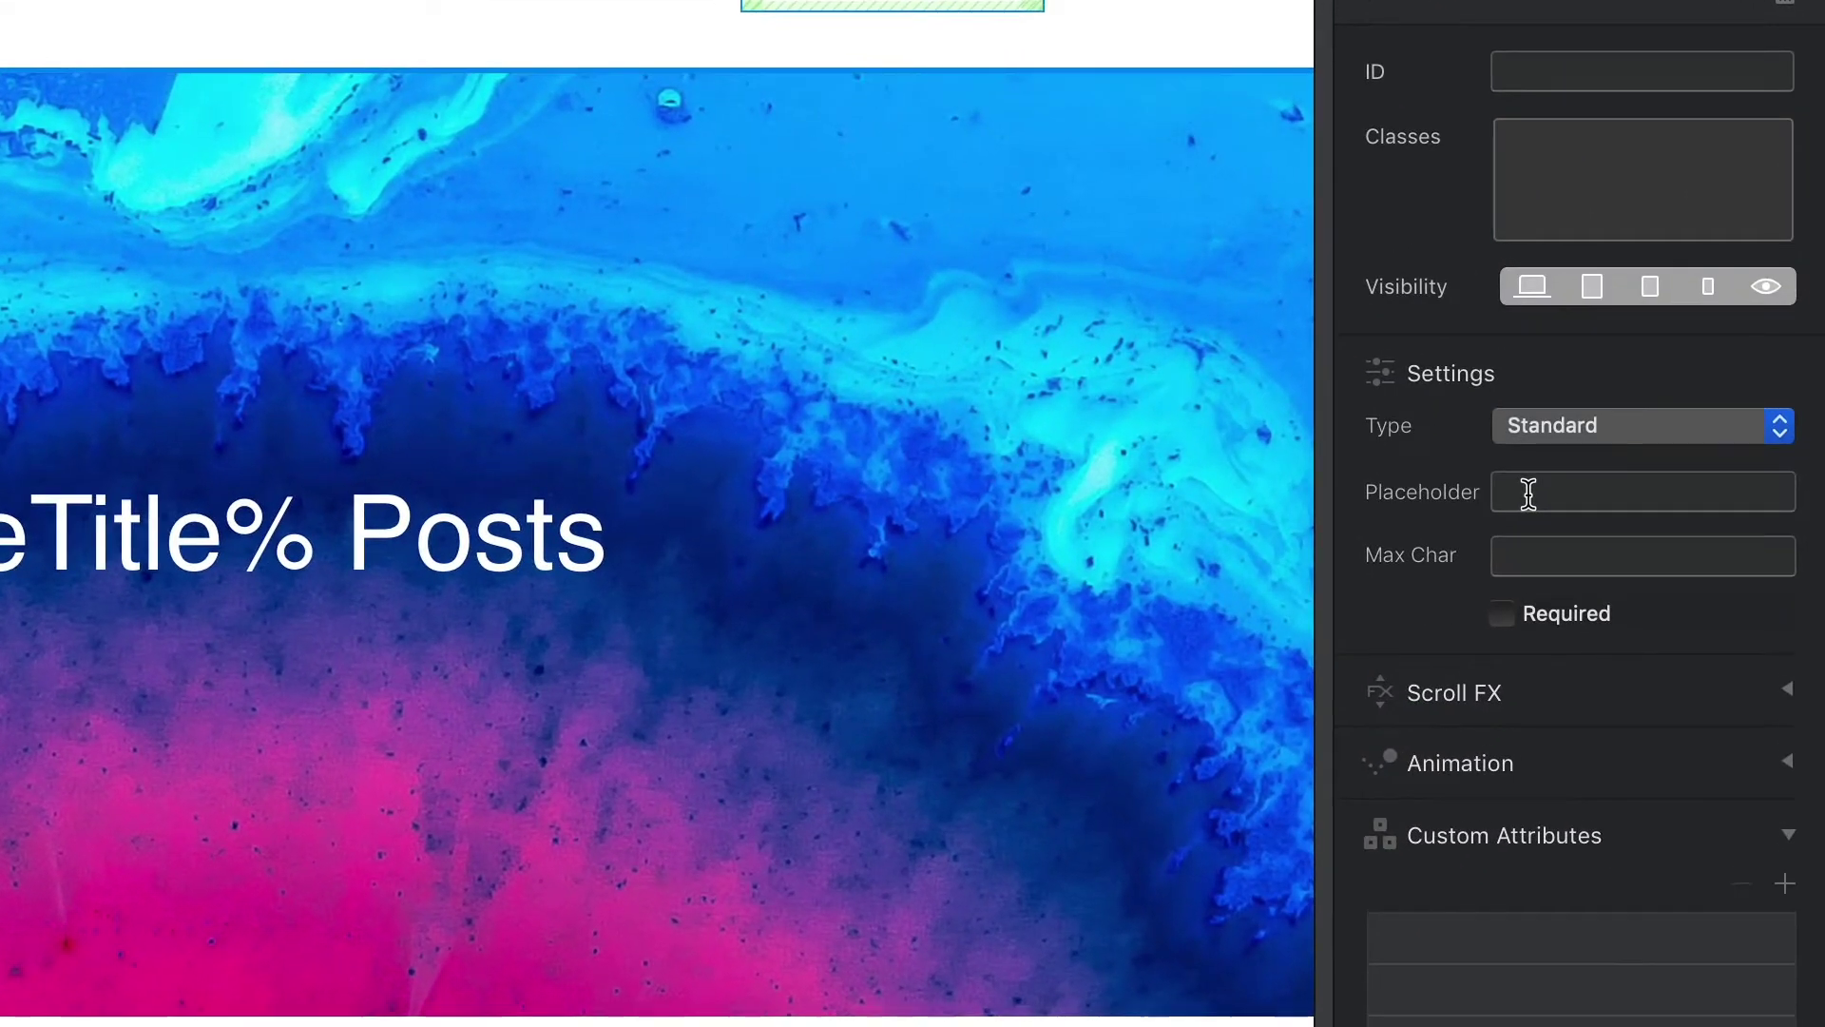
# Step: Enter 'Search Posts...' as the search input's placeholder text
pyautogui.click(1529, 493)
pyautogui.write('Search ')
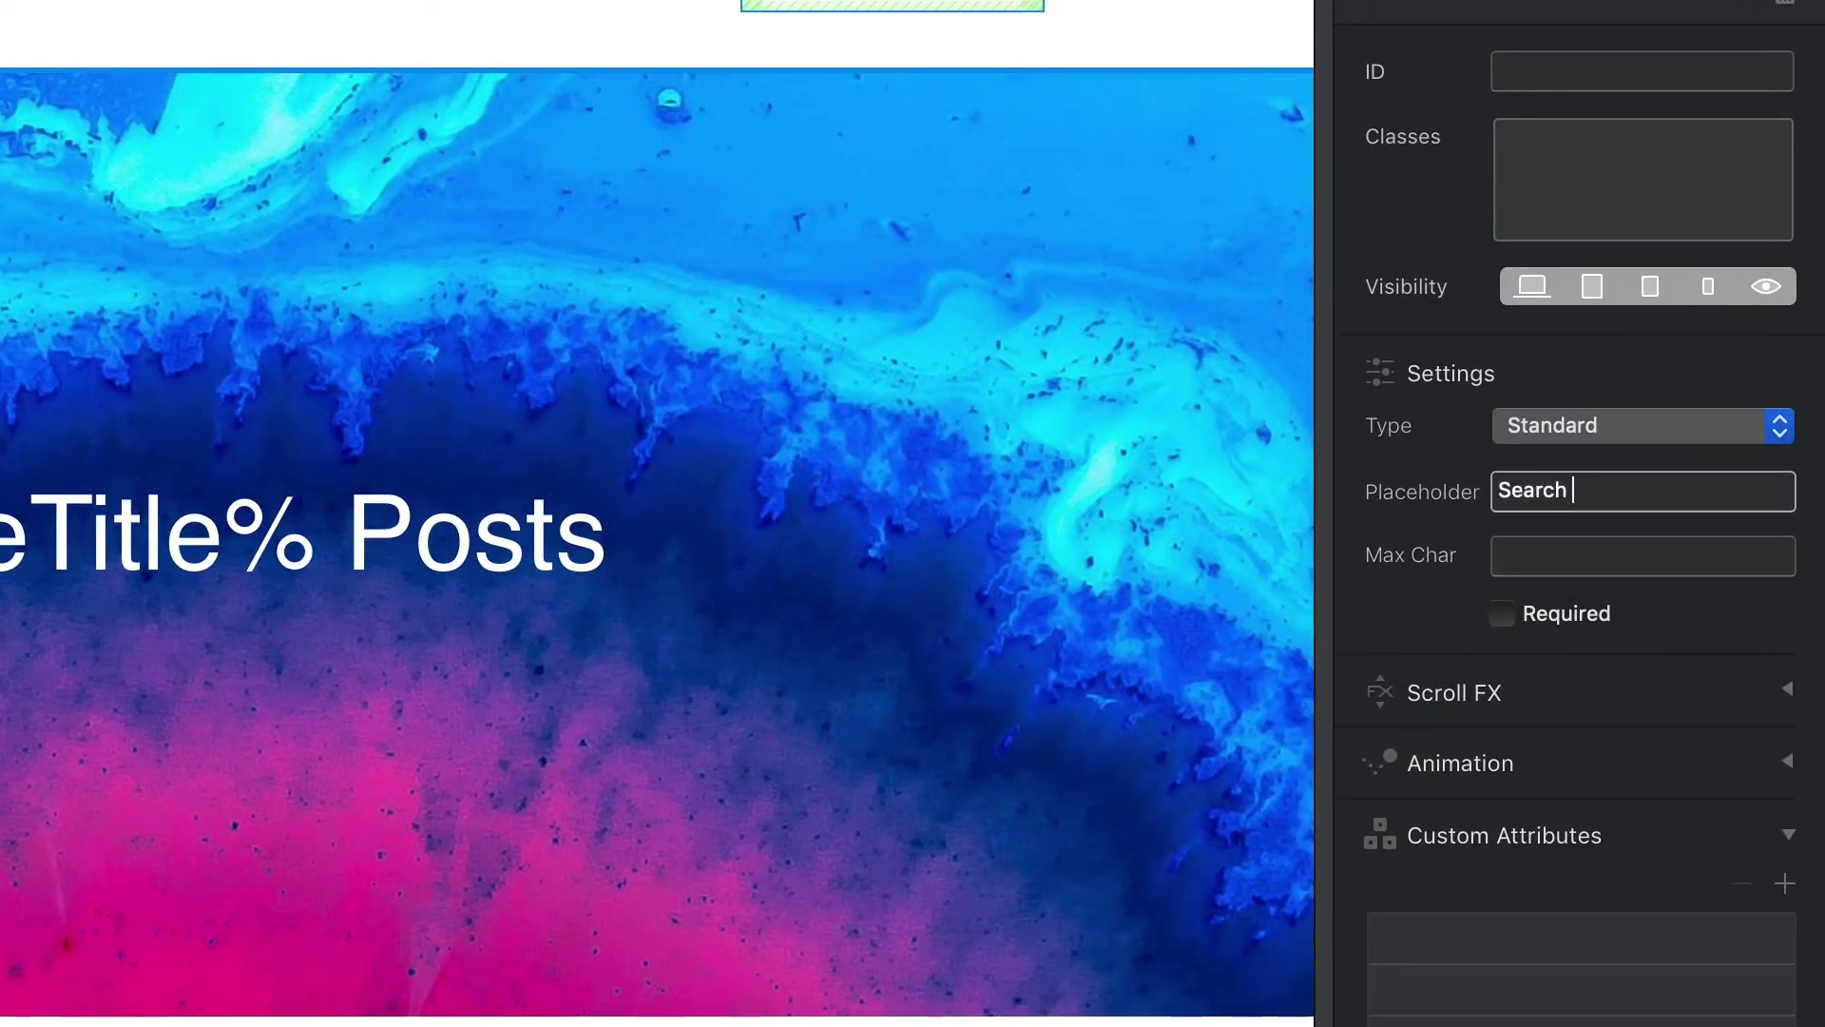
pyautogui.write('Posts...')
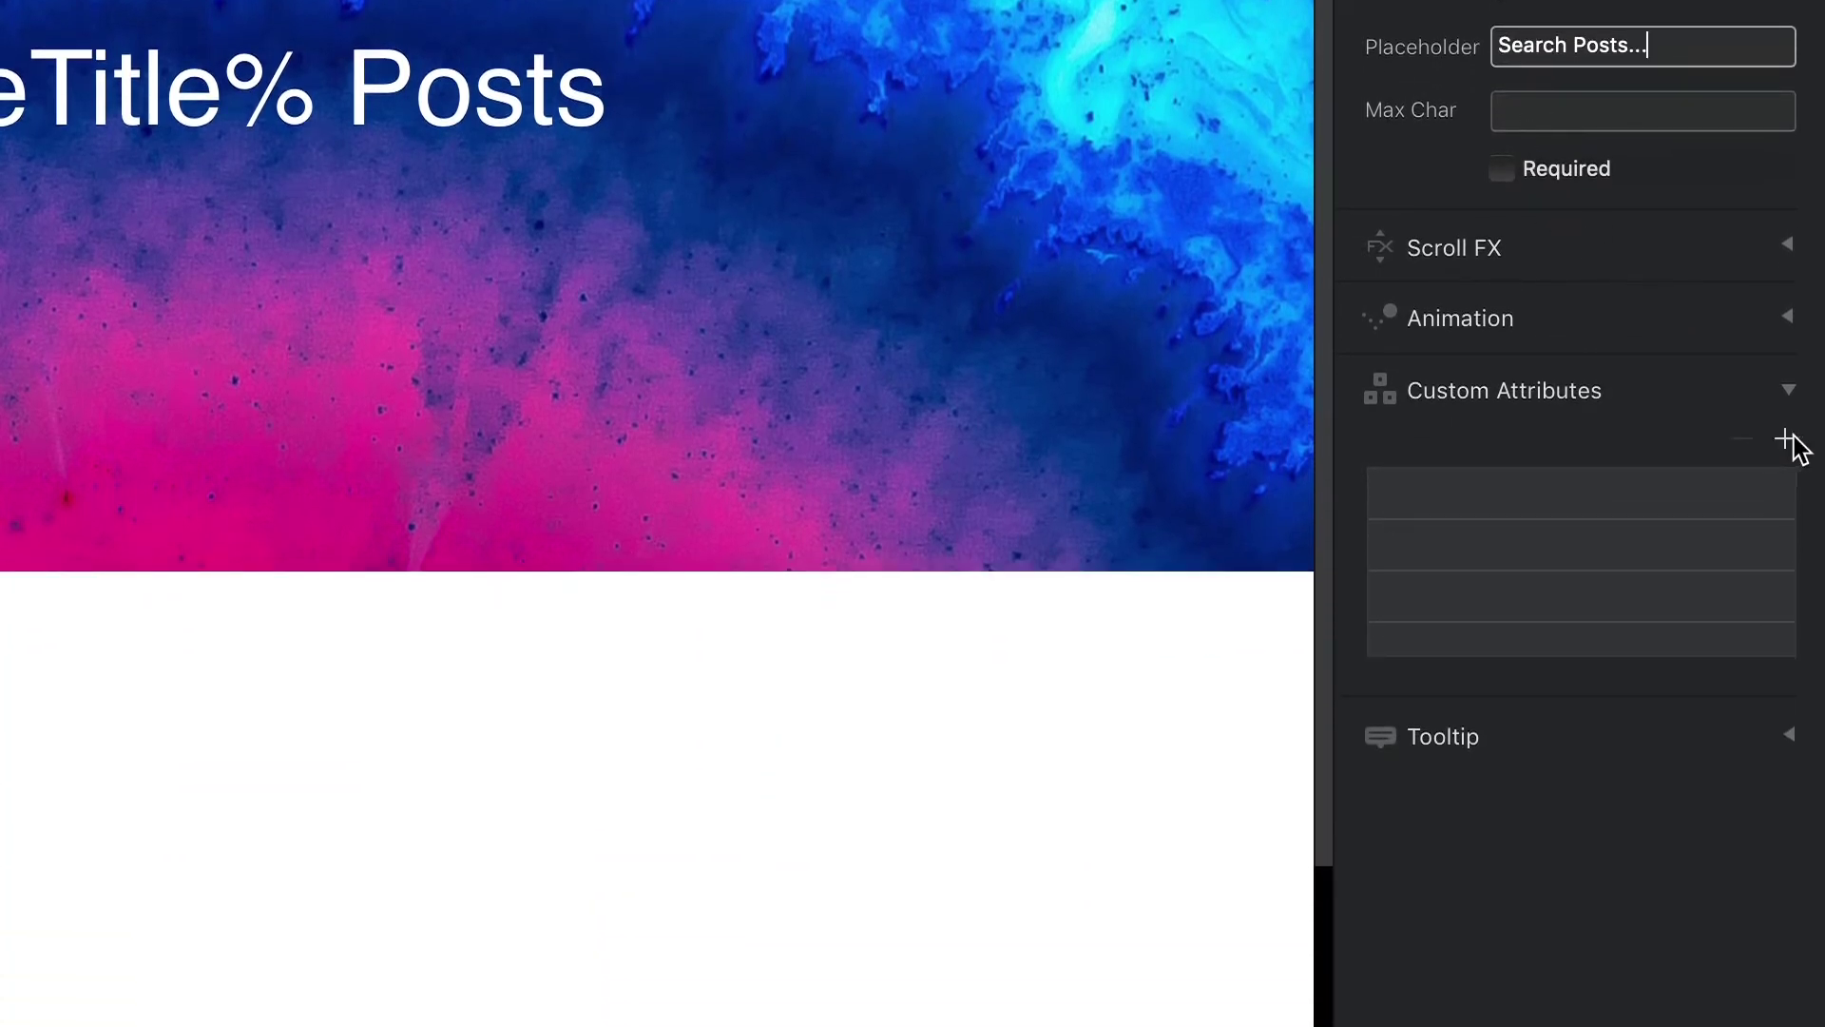
# Step: Add a custom attribute name = 's' to the search input
pyautogui.click(1788, 440)
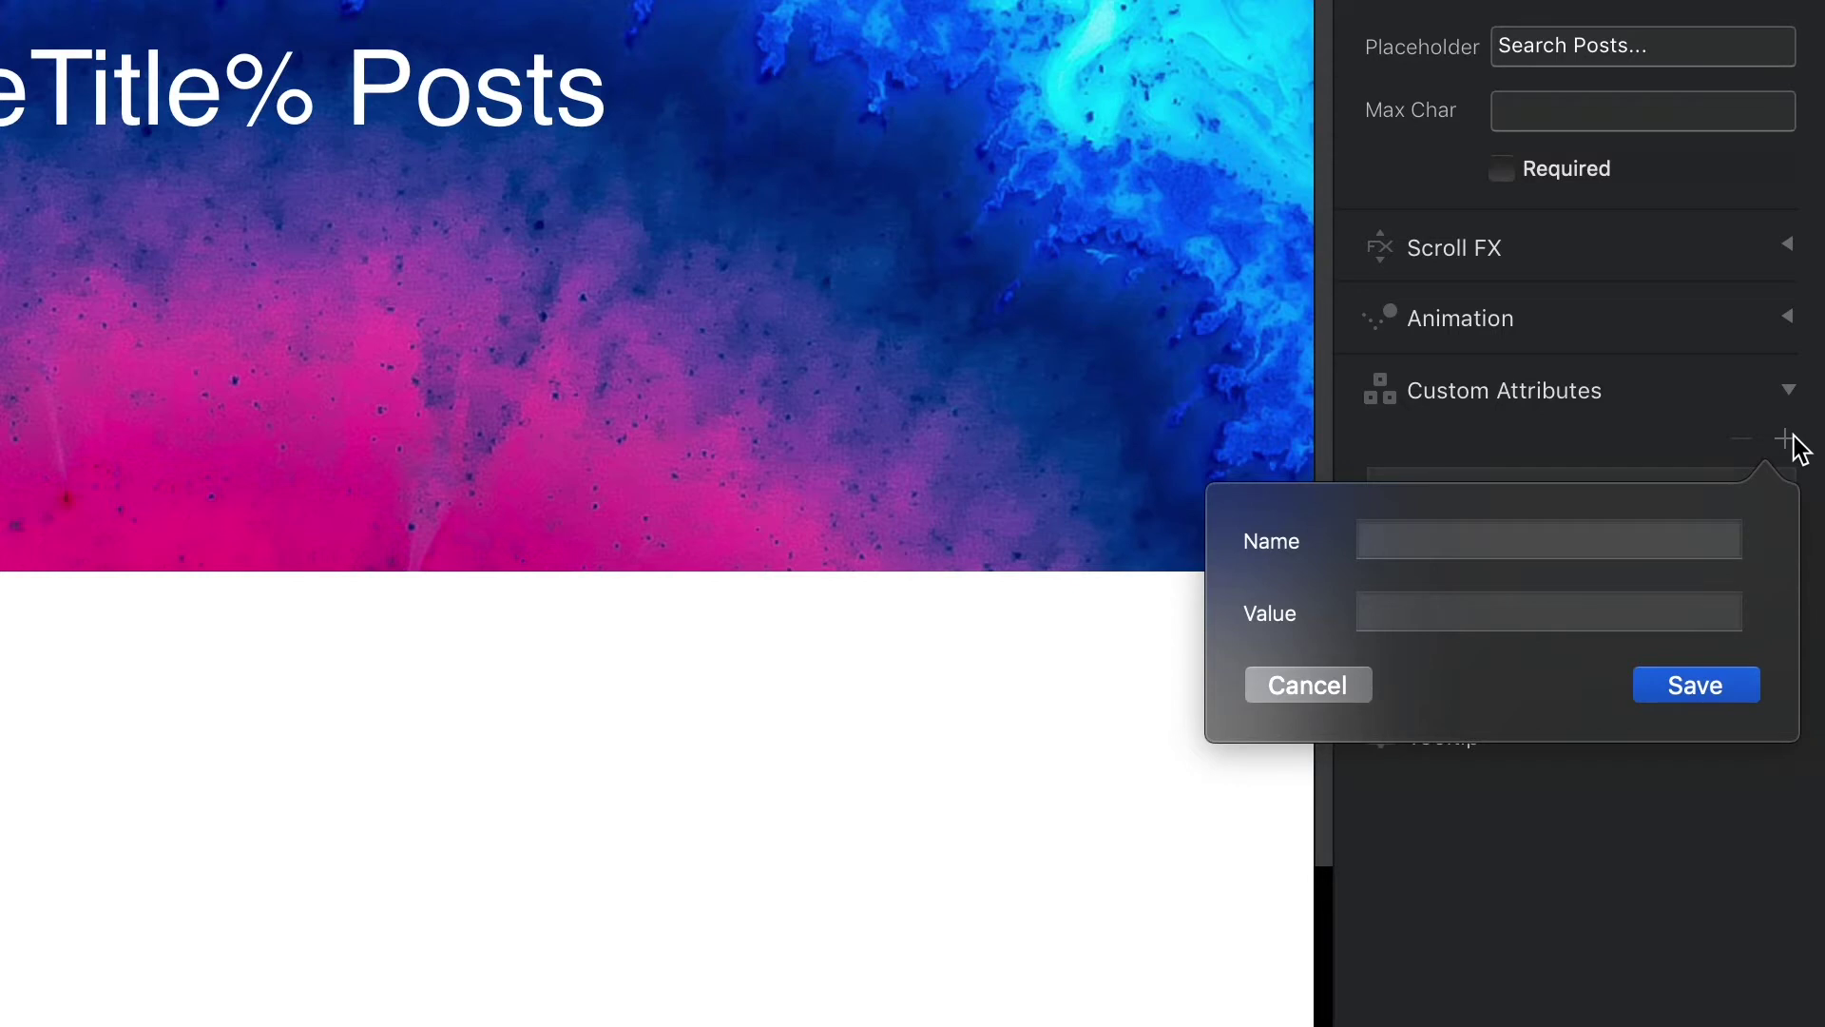
pyautogui.write('name')
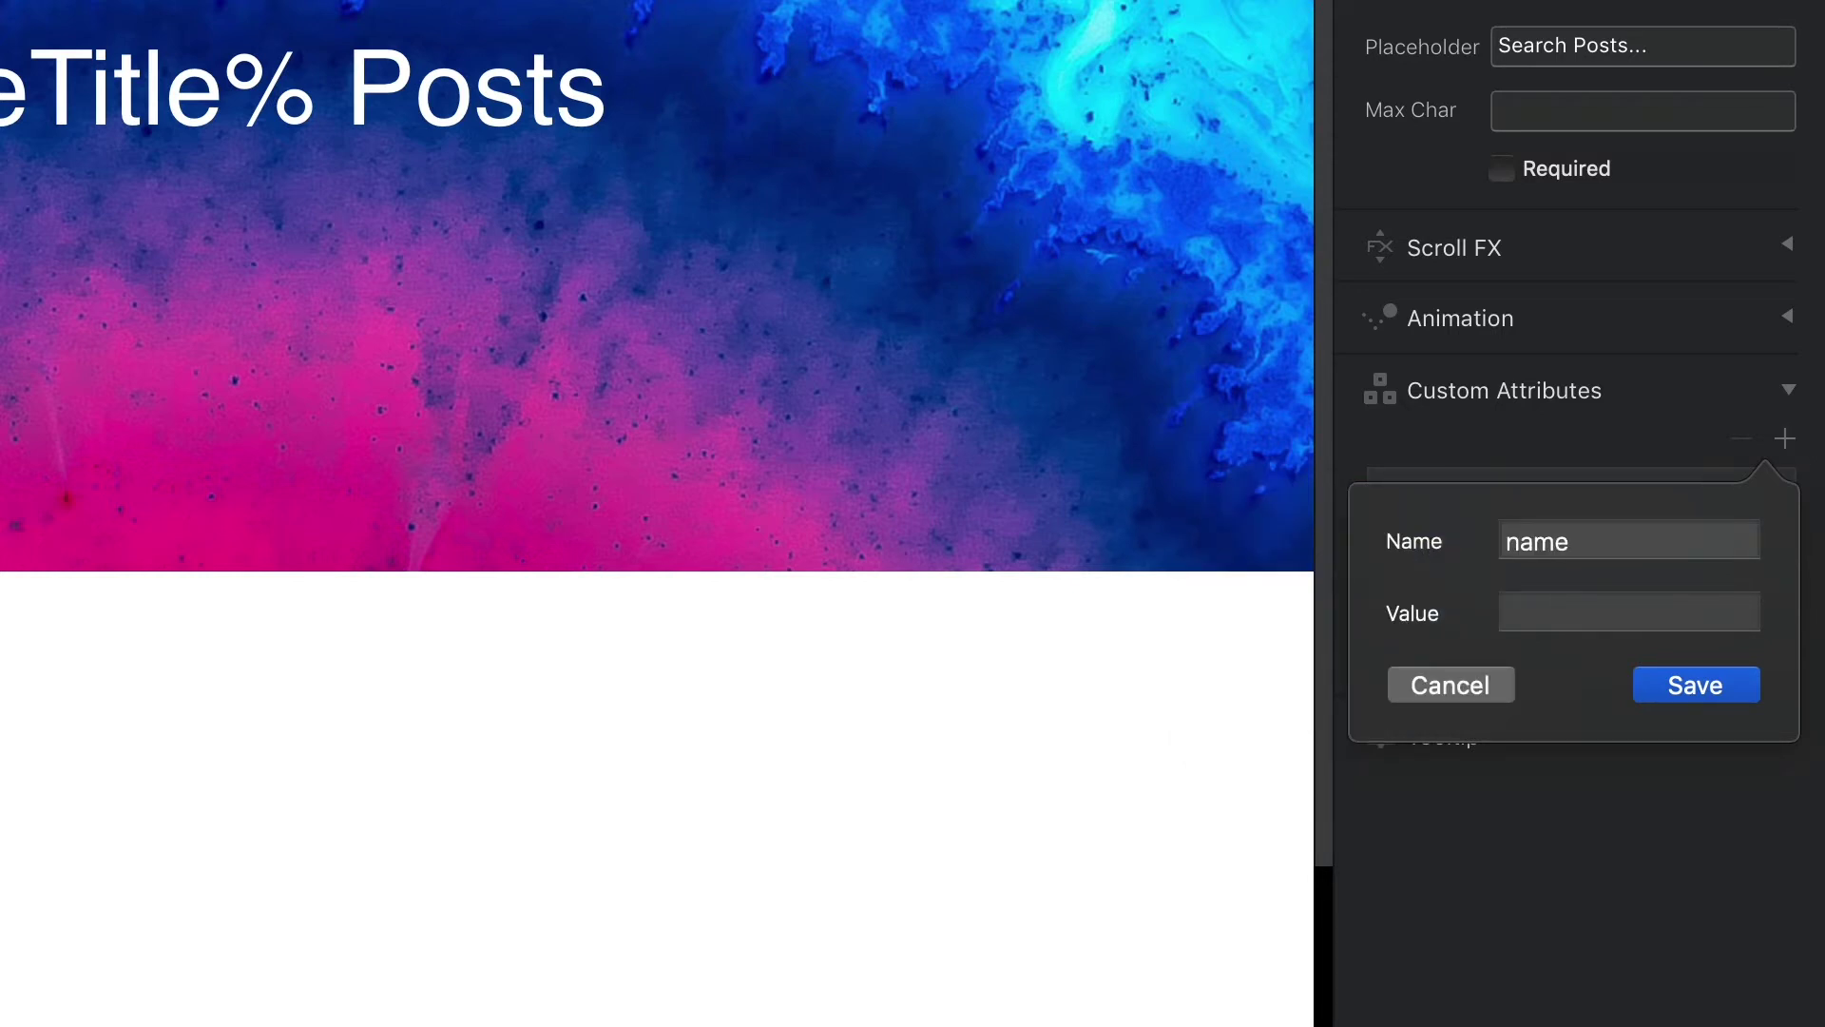
pyautogui.press('Tab')
pyautogui.write('s')
pyautogui.press('Return')
# Step: Add a second custom attribute value = '%WP_searchQuery%' to the search input
pyautogui.click(1795, 440)
pyautogui.write('value')
pyautogui.press('Tab')
pyautogui.write('%WP_searchQuer')
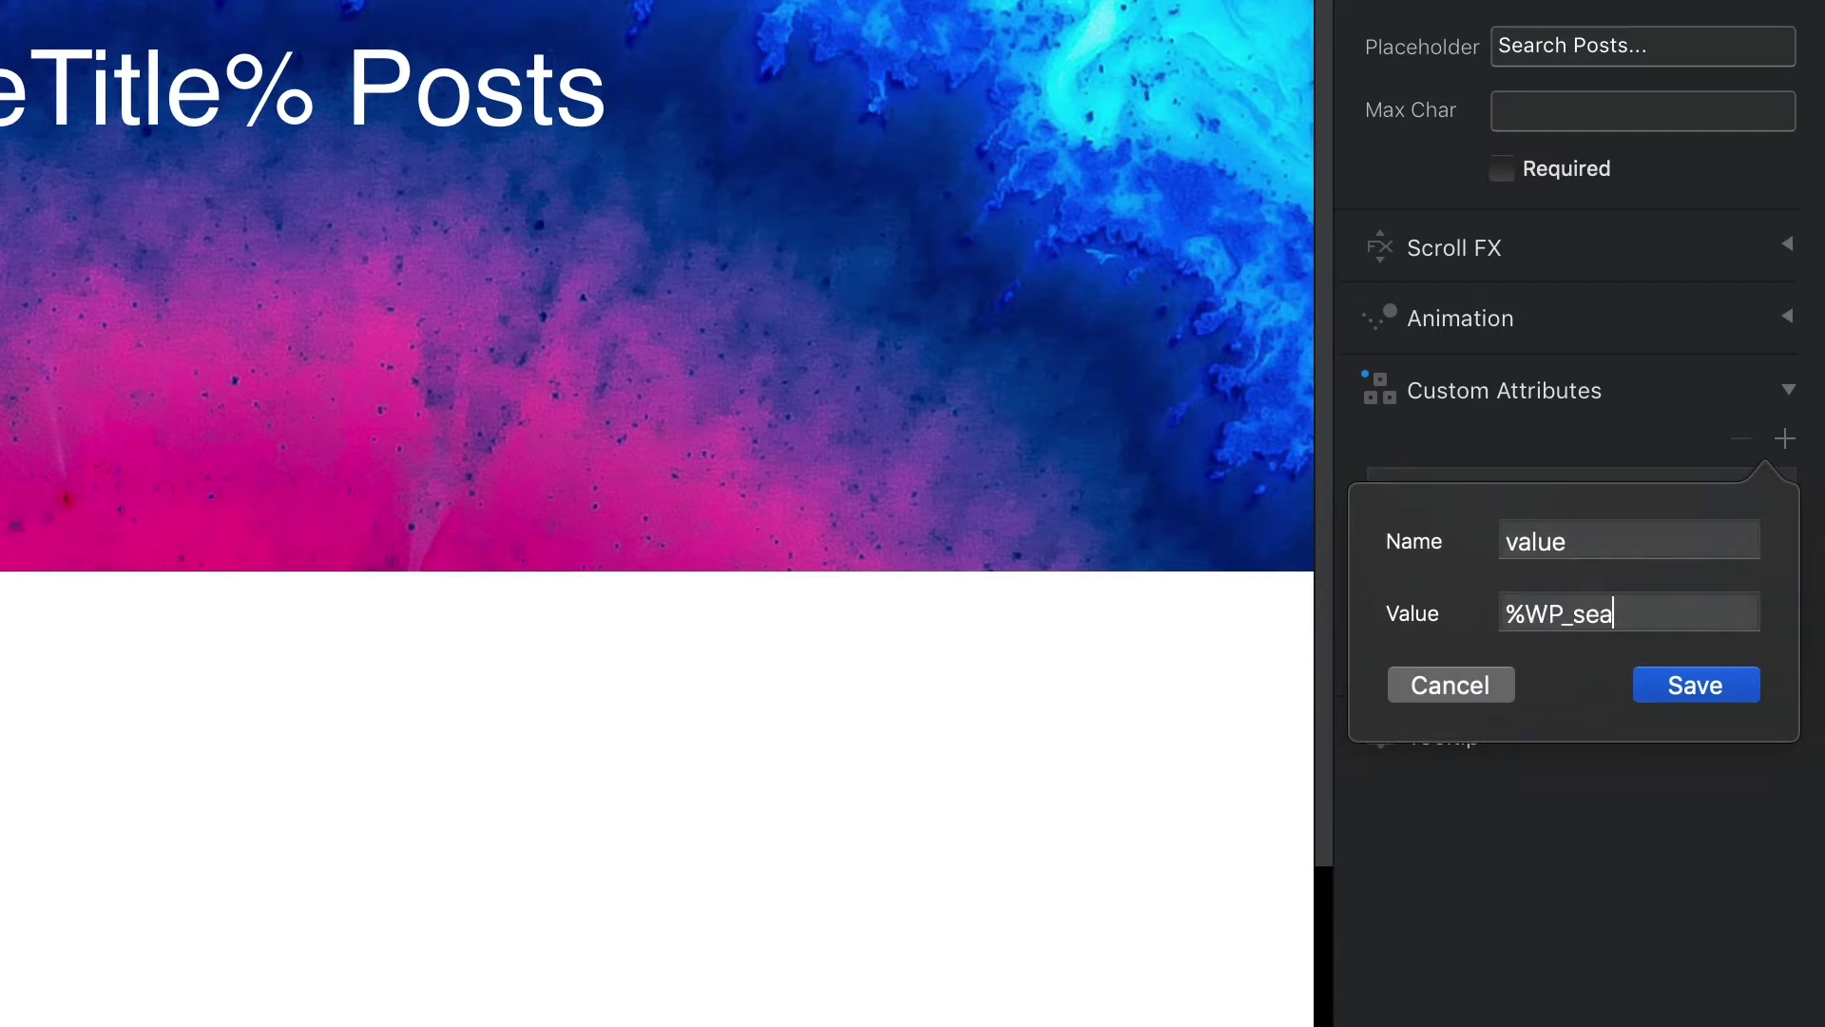
pyautogui.write('y%')
pyautogui.press('Return')
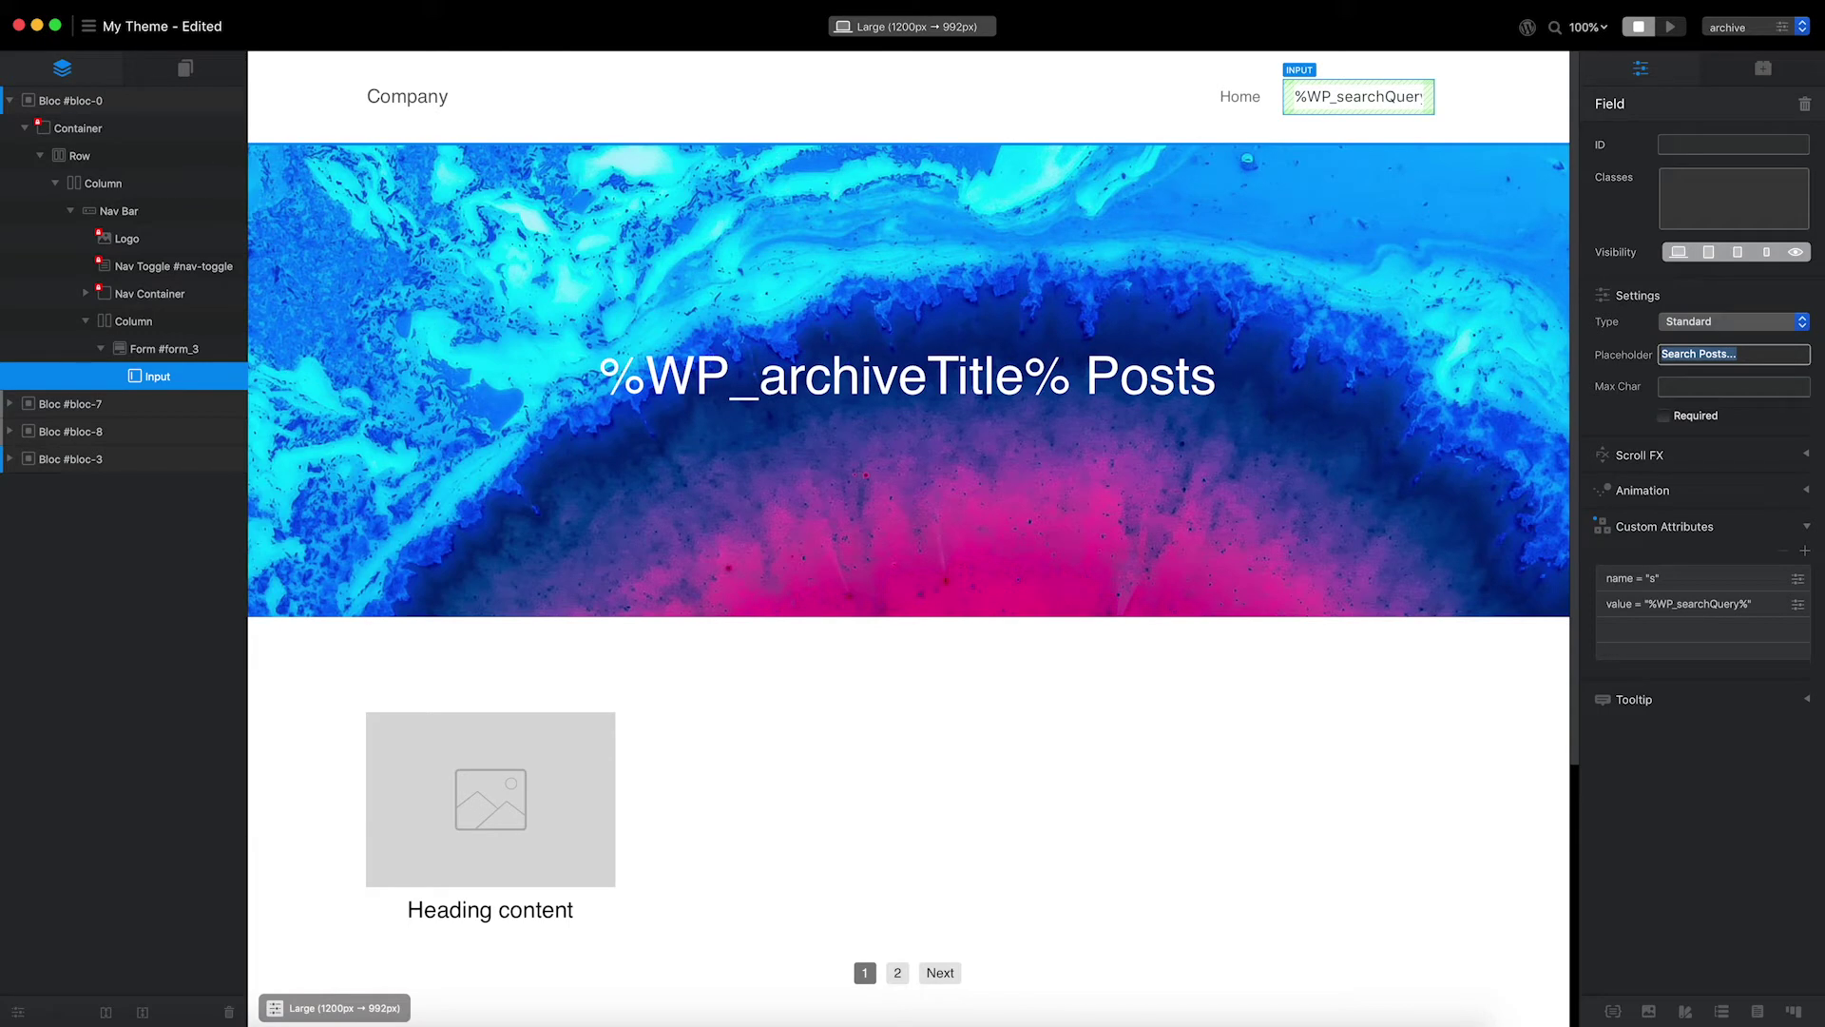
pyautogui.click(195, 70)
# Step: Create a 'search' Search Results Template page duplicated from the archive page
pyautogui.click(230, 112)
pyautogui.click(230, 113)
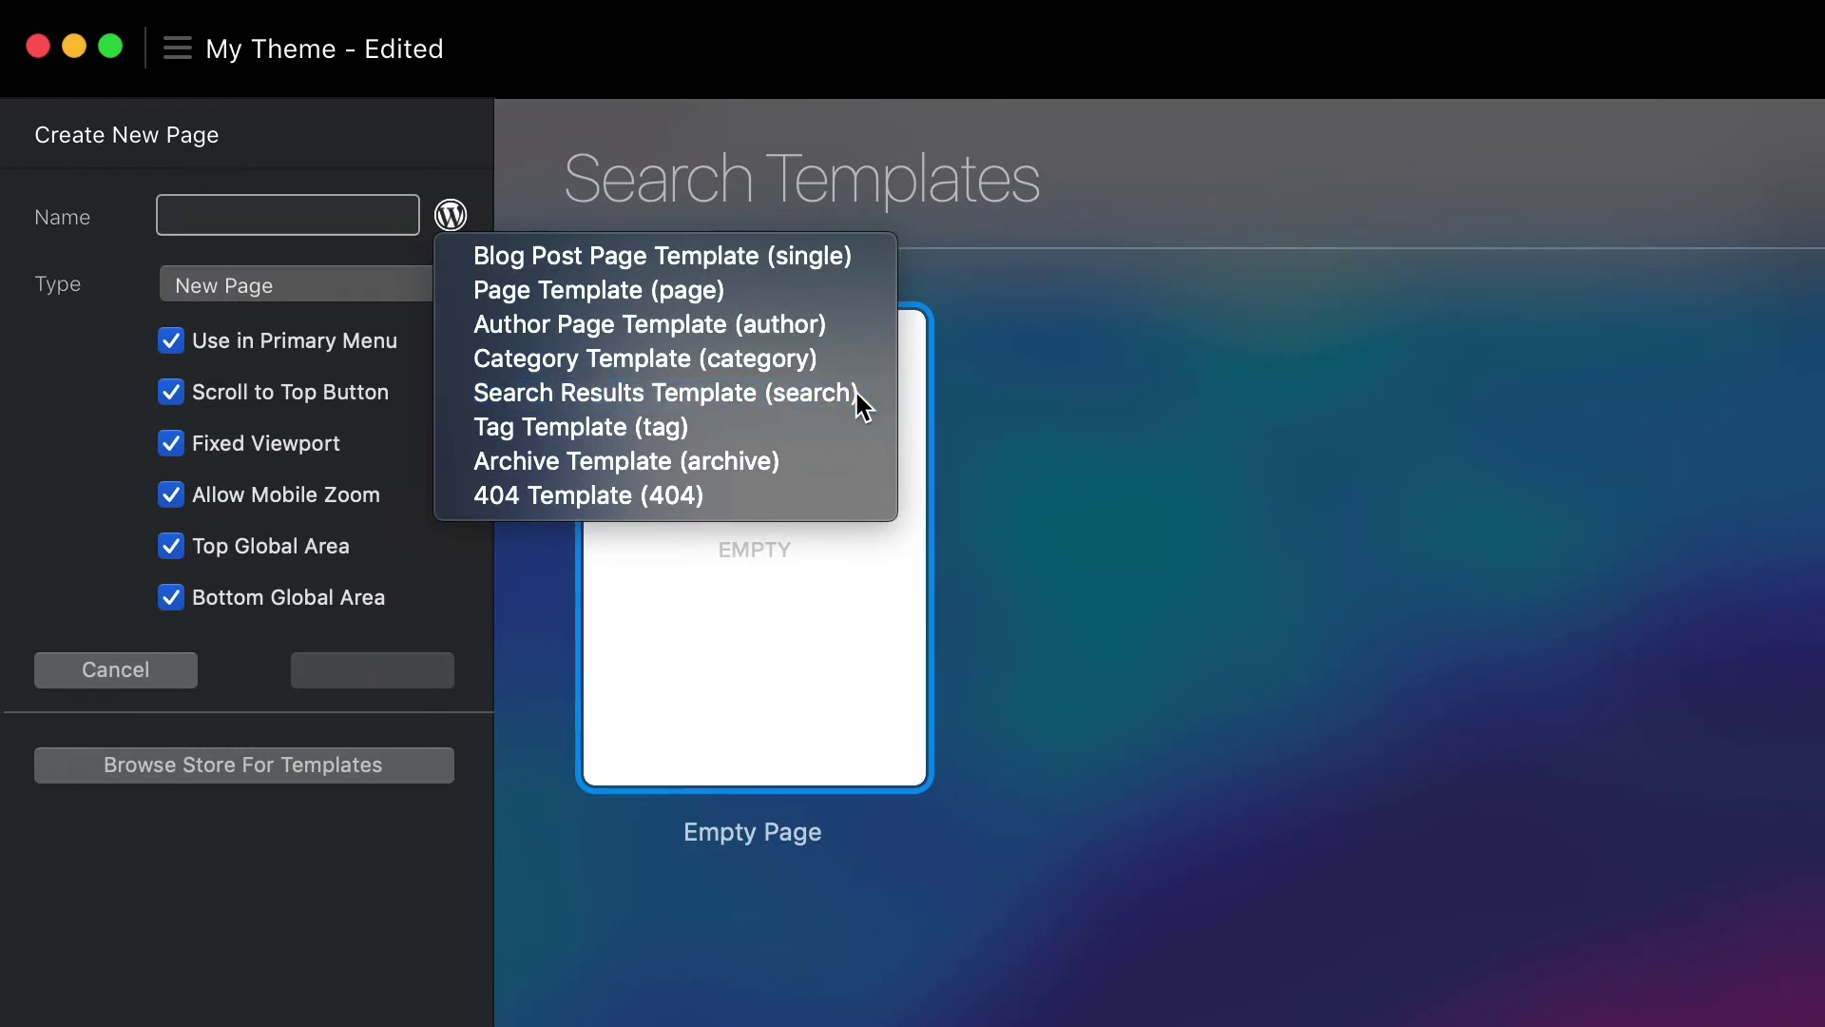
pyautogui.click(857, 394)
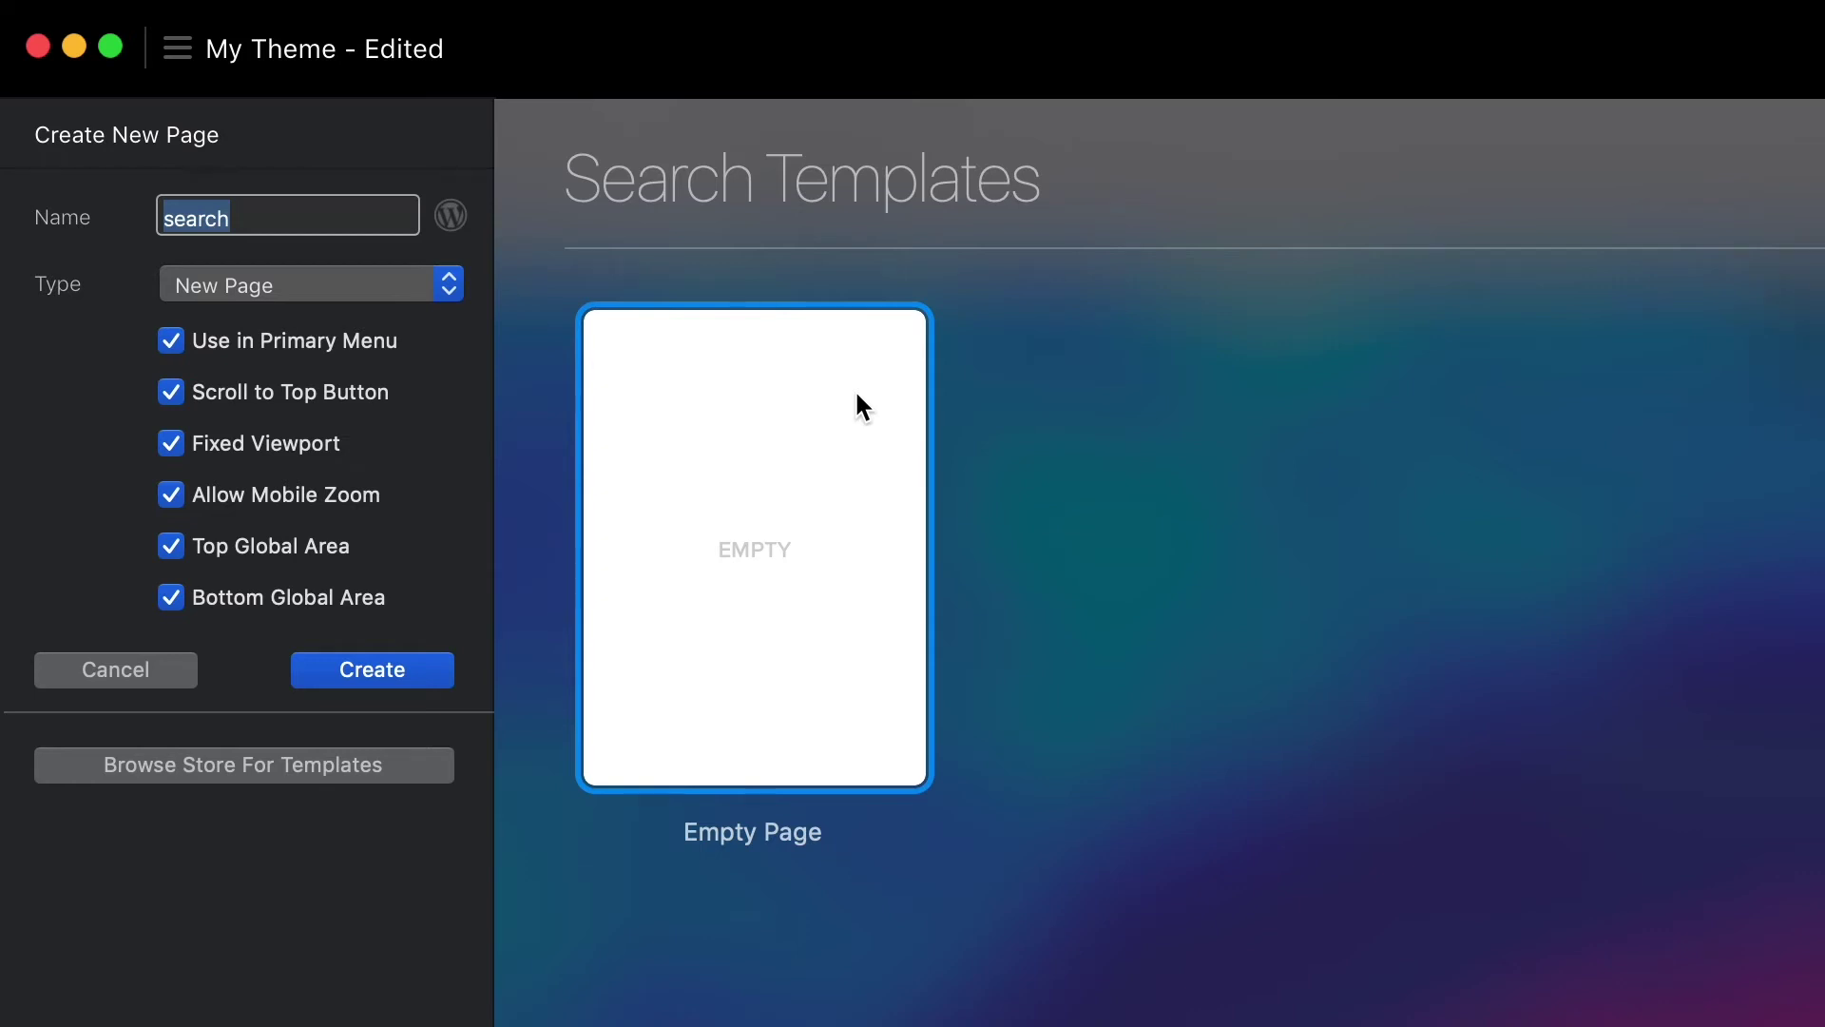
pyautogui.click(457, 295)
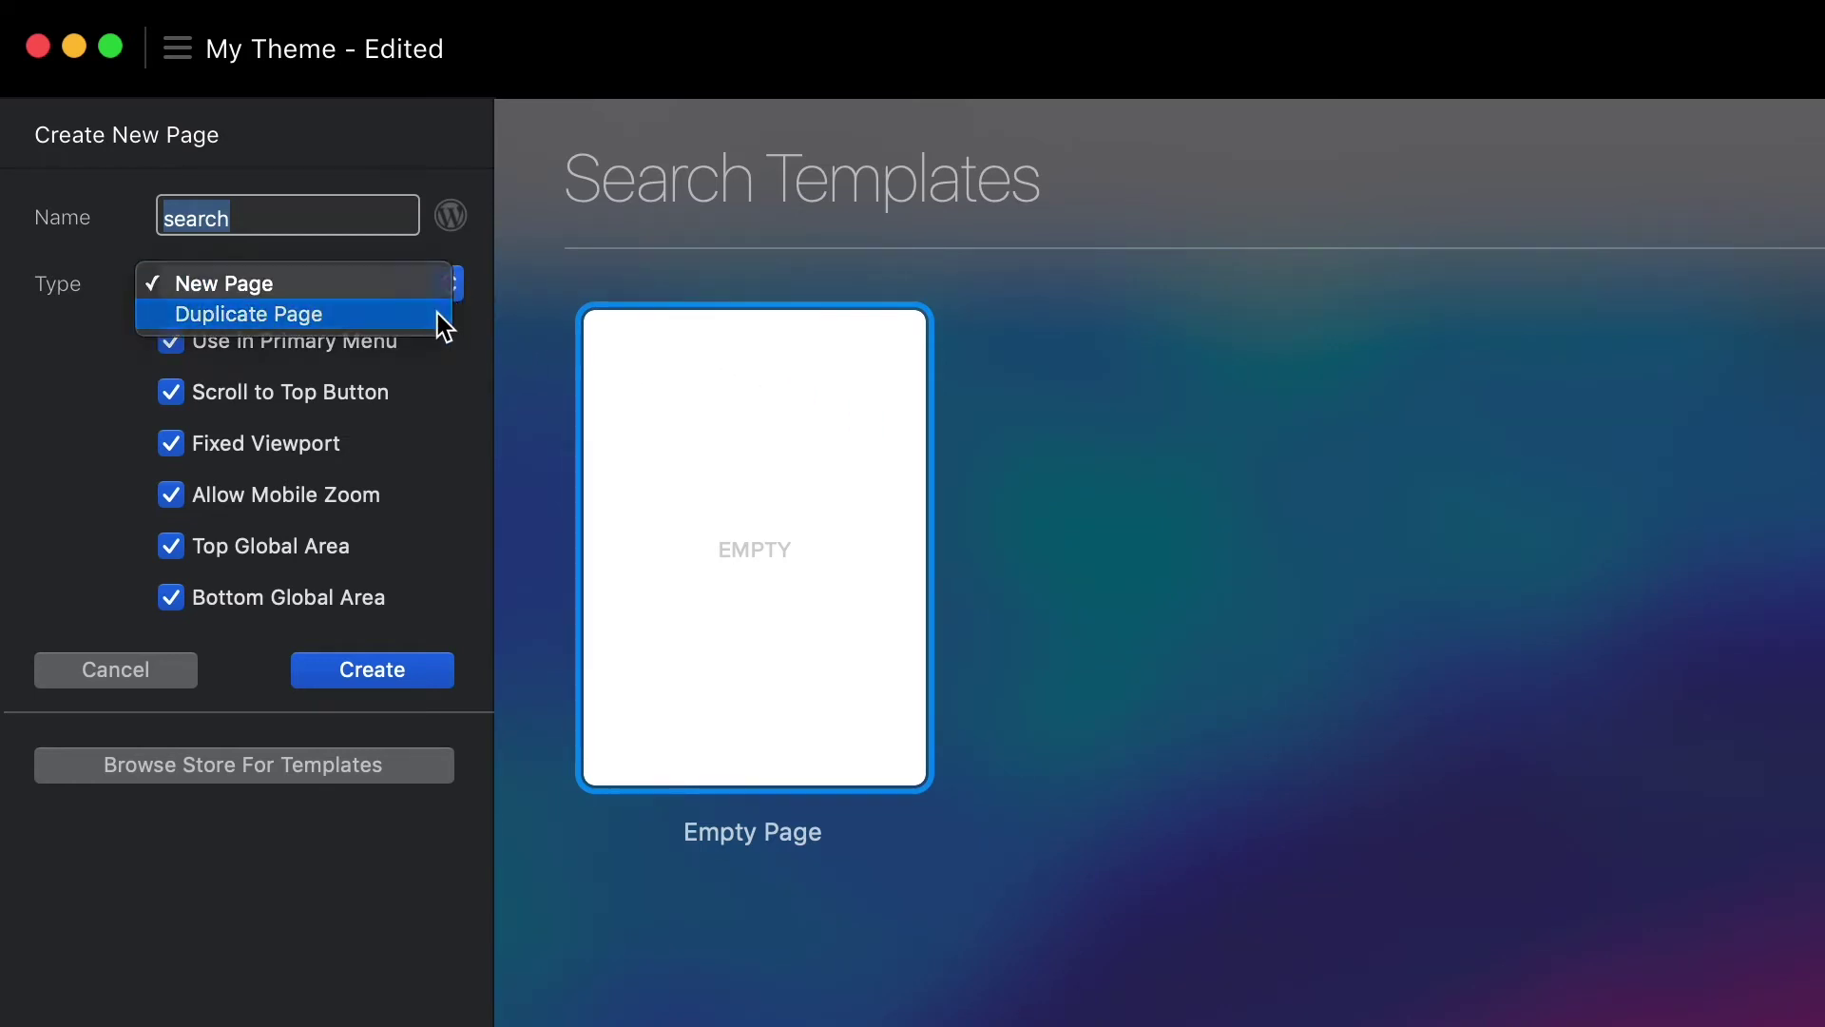
pyautogui.click(440, 317)
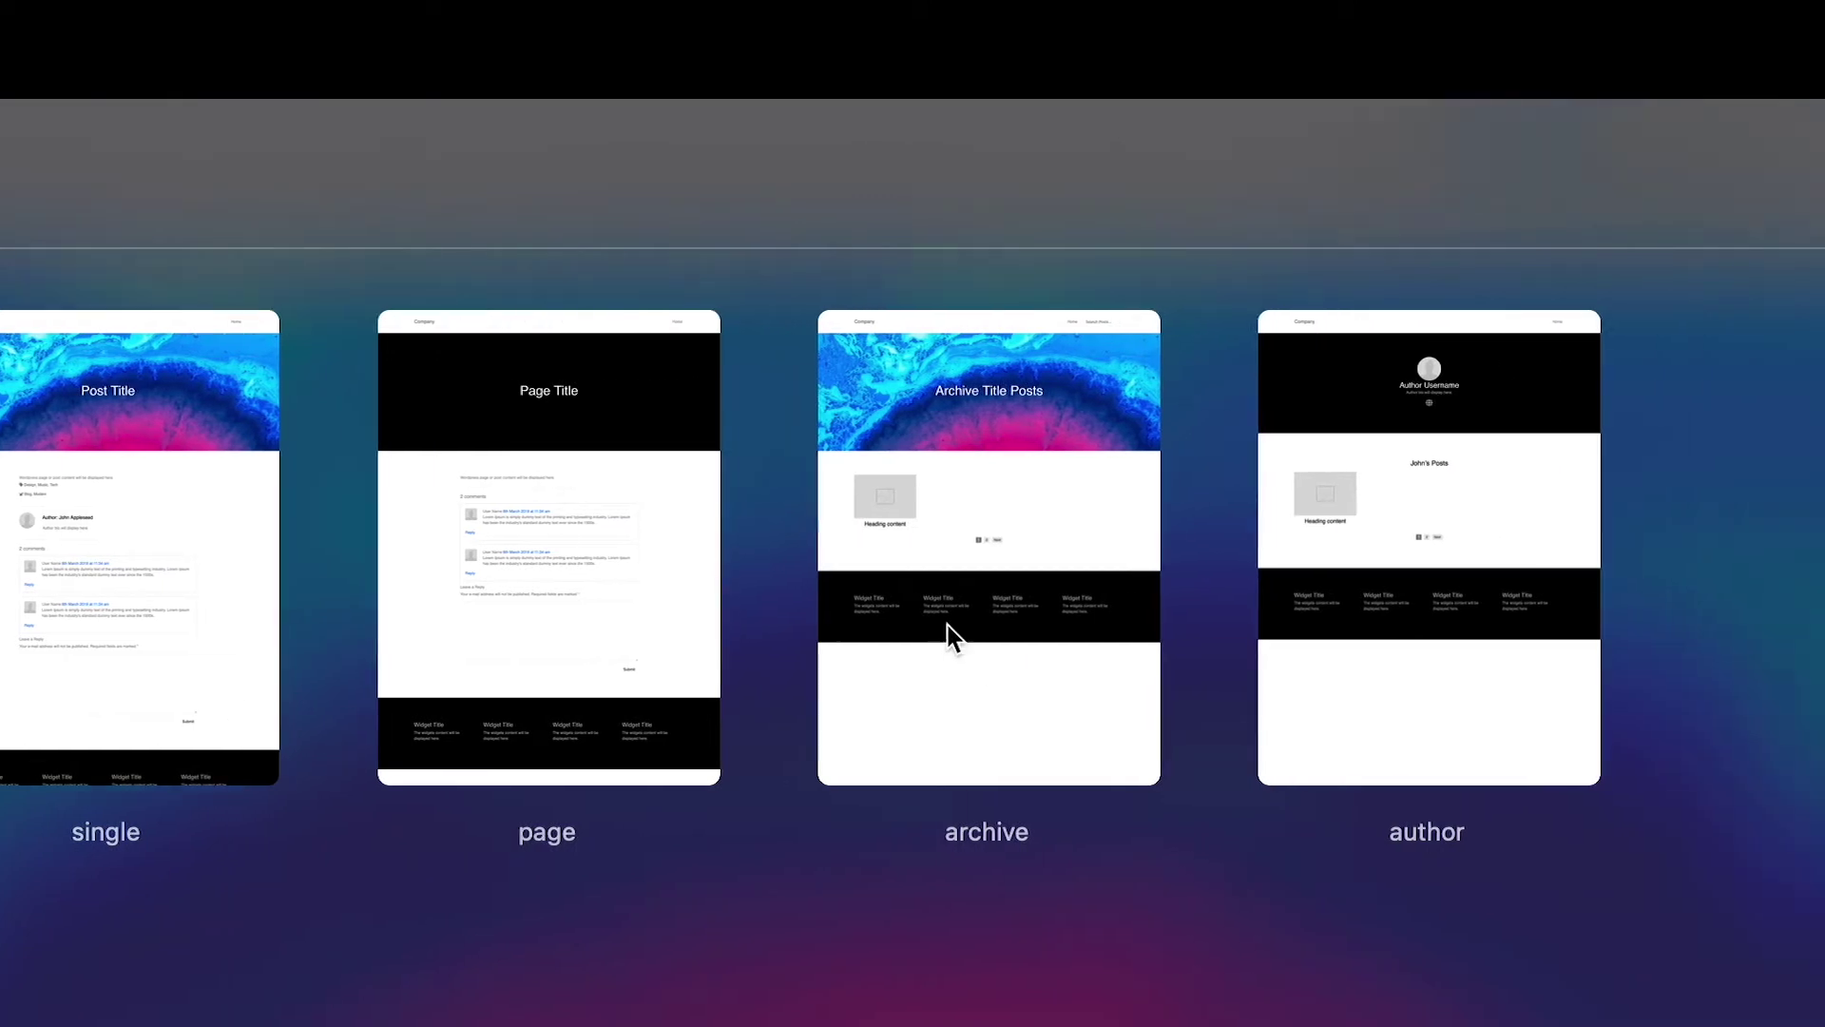
pyautogui.click(747, 624)
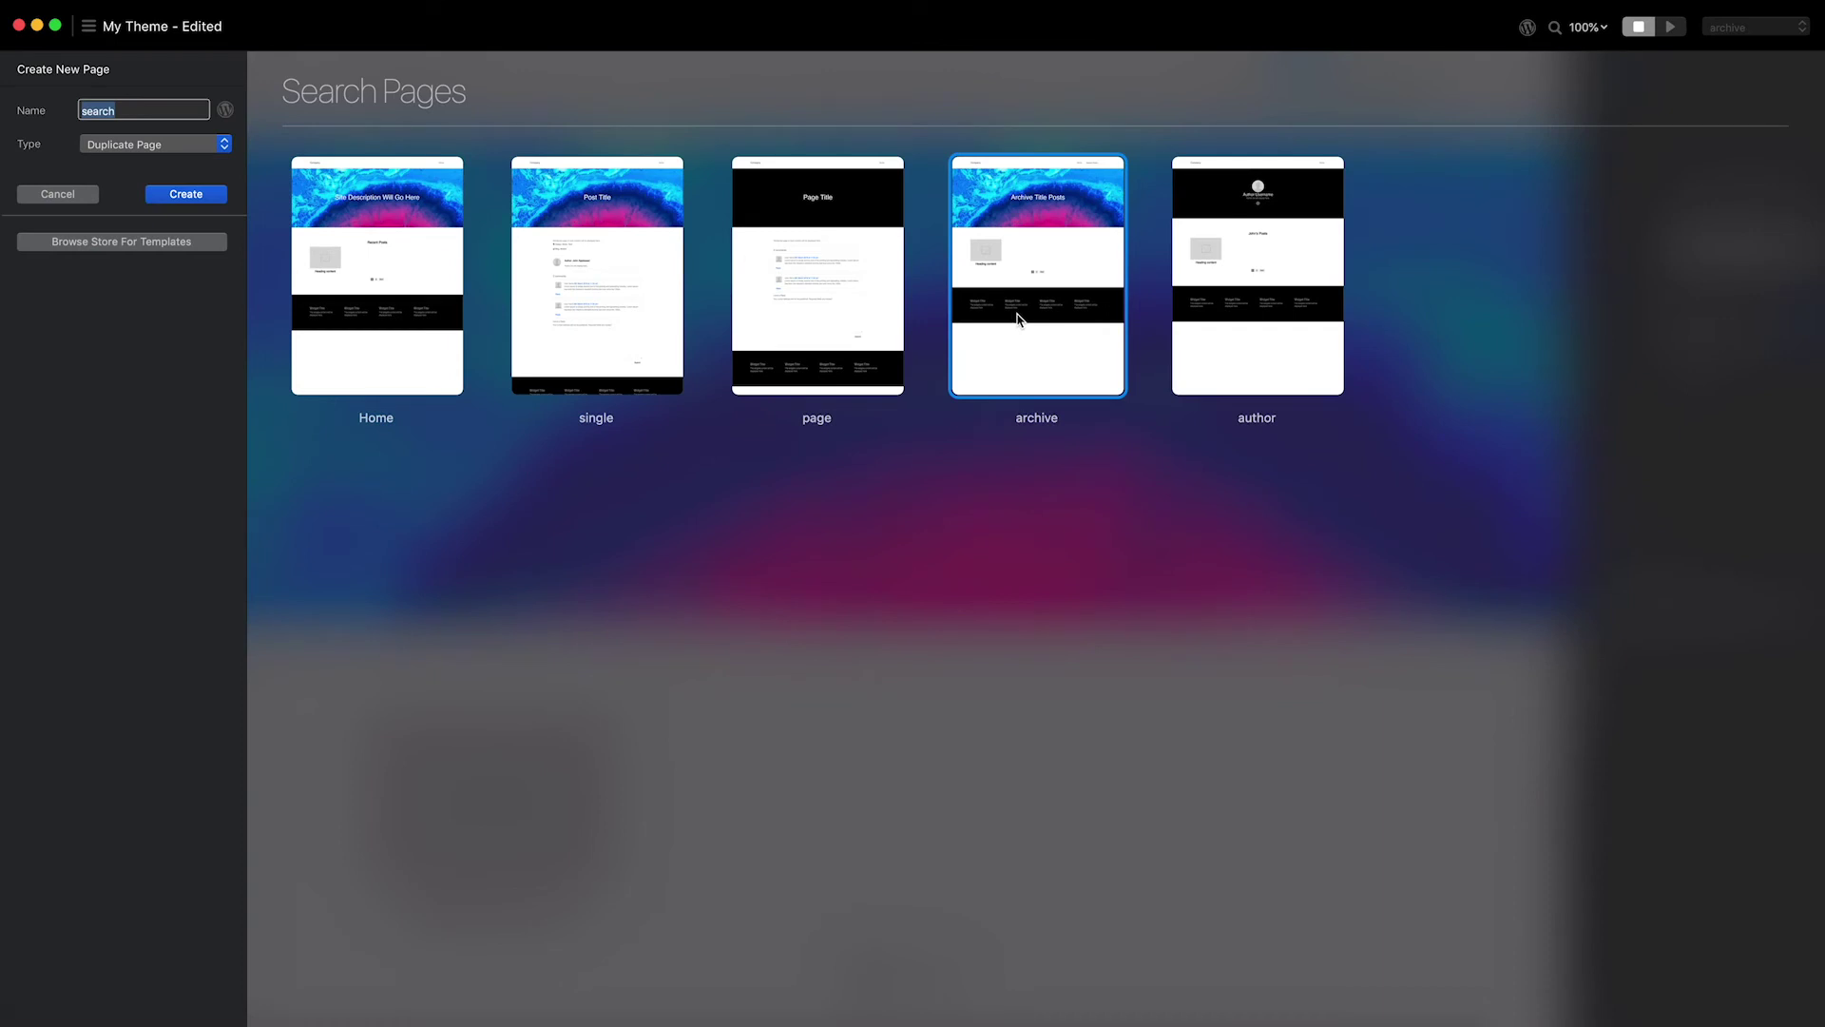
pyautogui.click(198, 196)
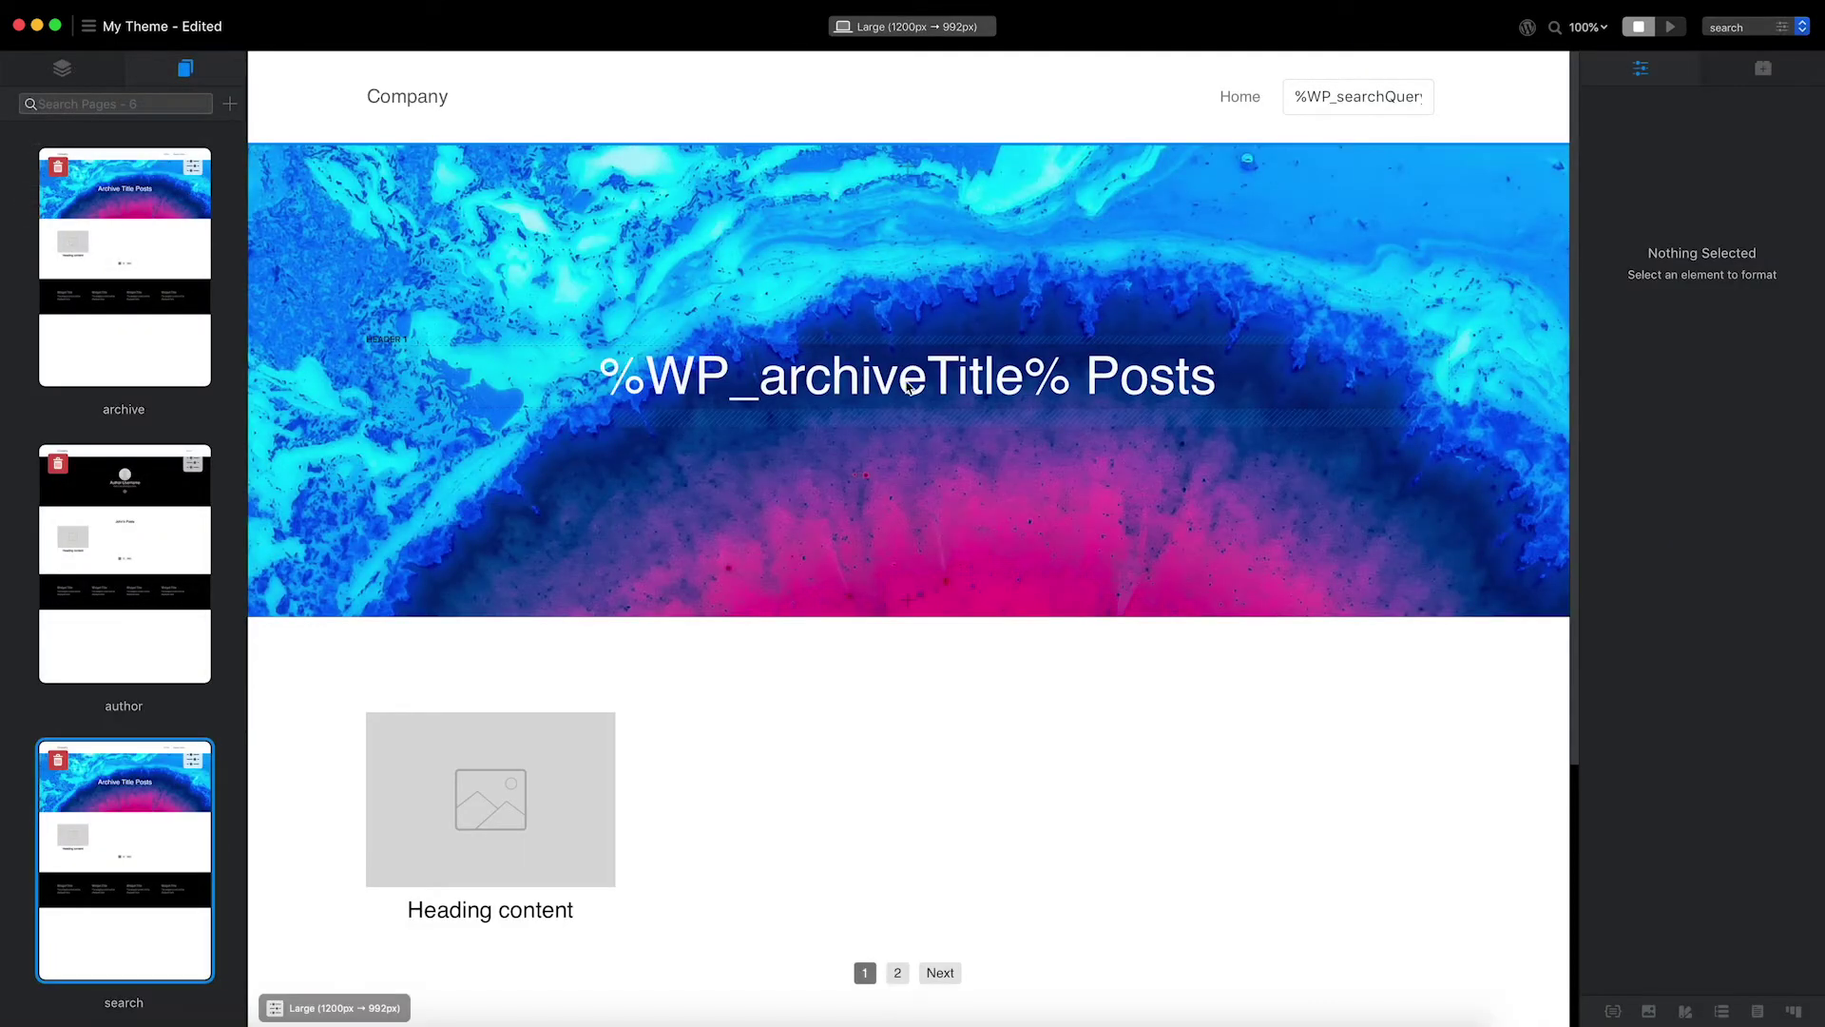
# Step: Change the main heading text to 'Search: %WP_searchQuery%'
pyautogui.click(915, 381)
pyautogui.click(915, 381)
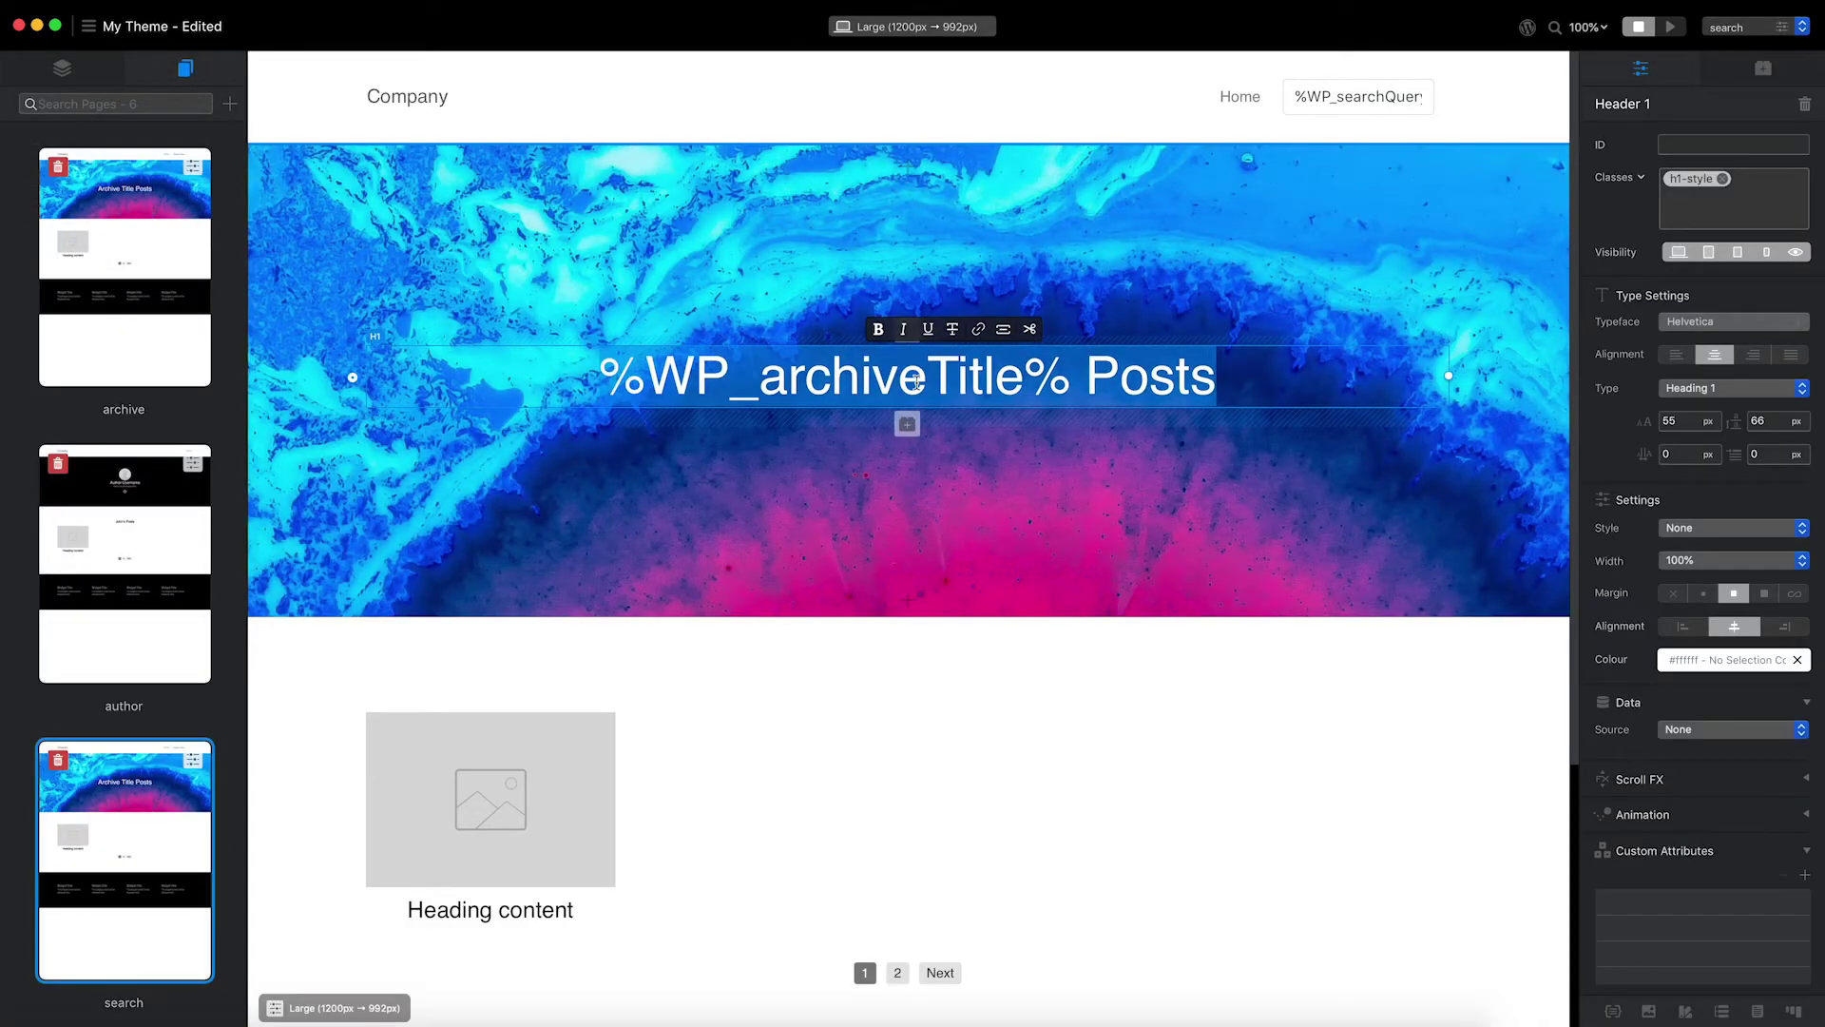
pyautogui.write('Search: %WP_searchQuery%')
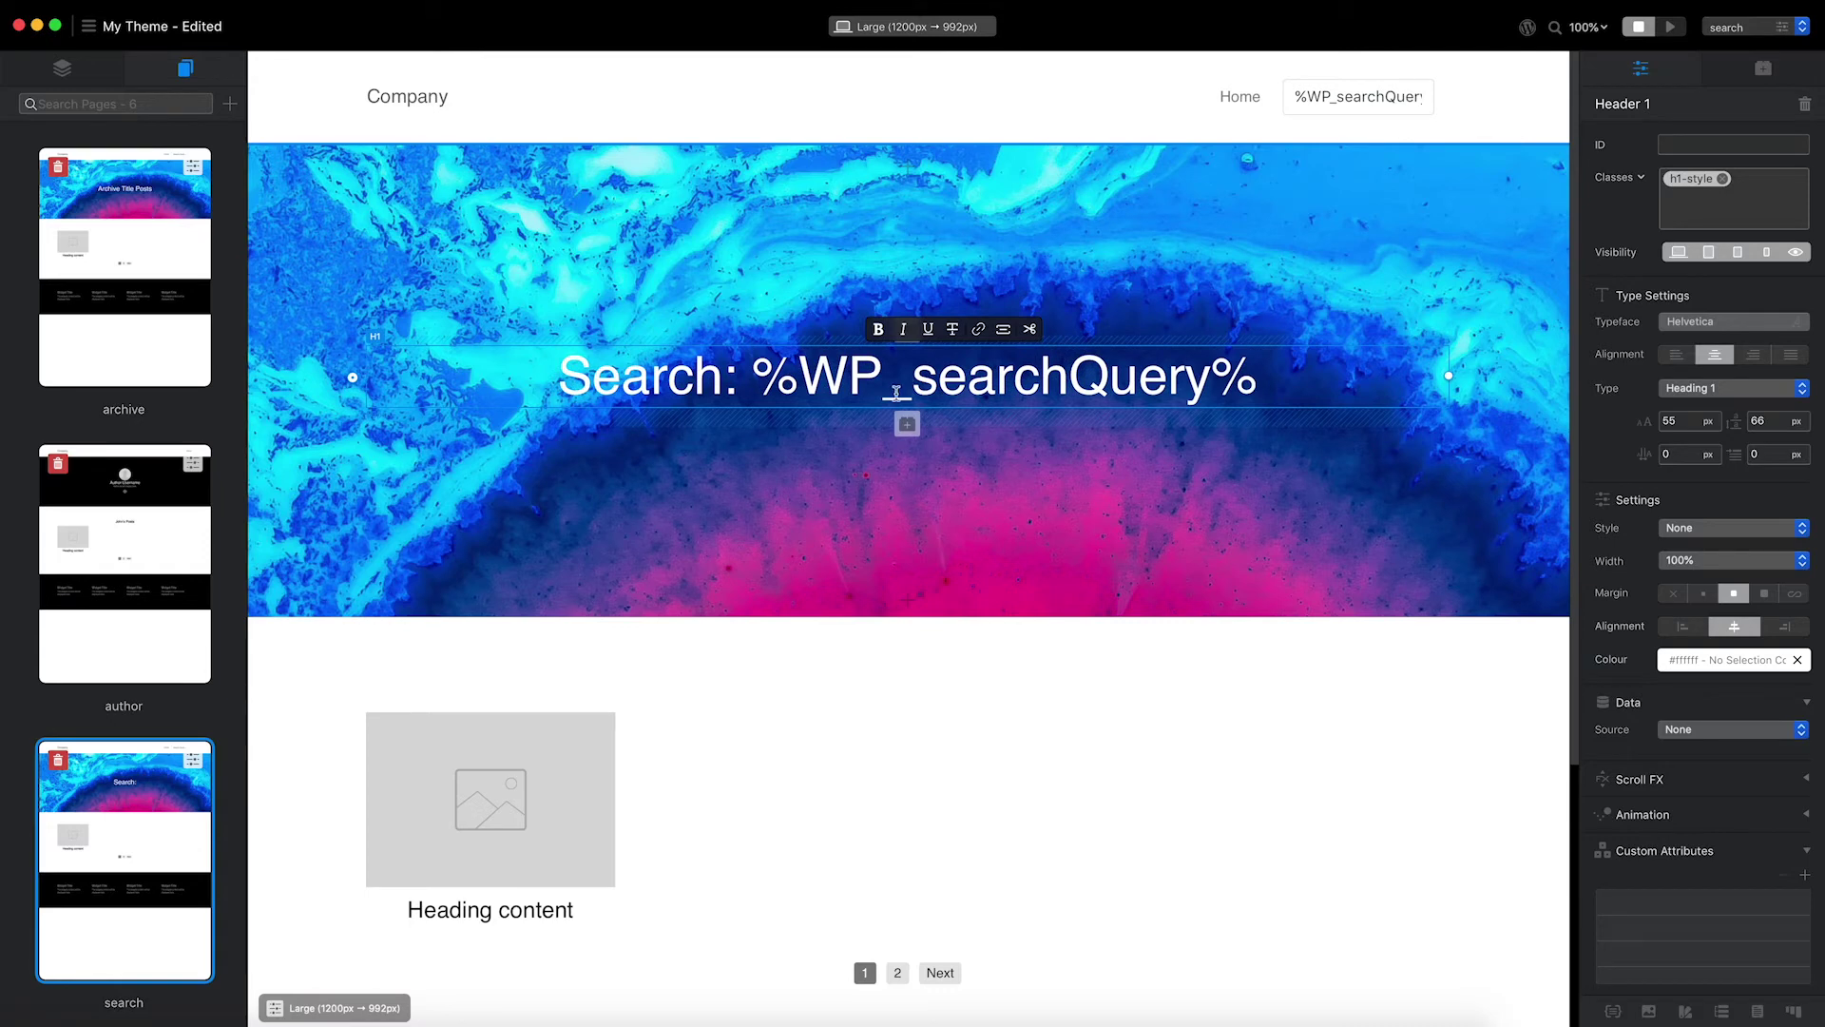
pyautogui.click(907, 424)
# Step: Add a centred Heading 3 reading 'We found %WP_postQueryCount% results for your search.'
pyautogui.click(823, 314)
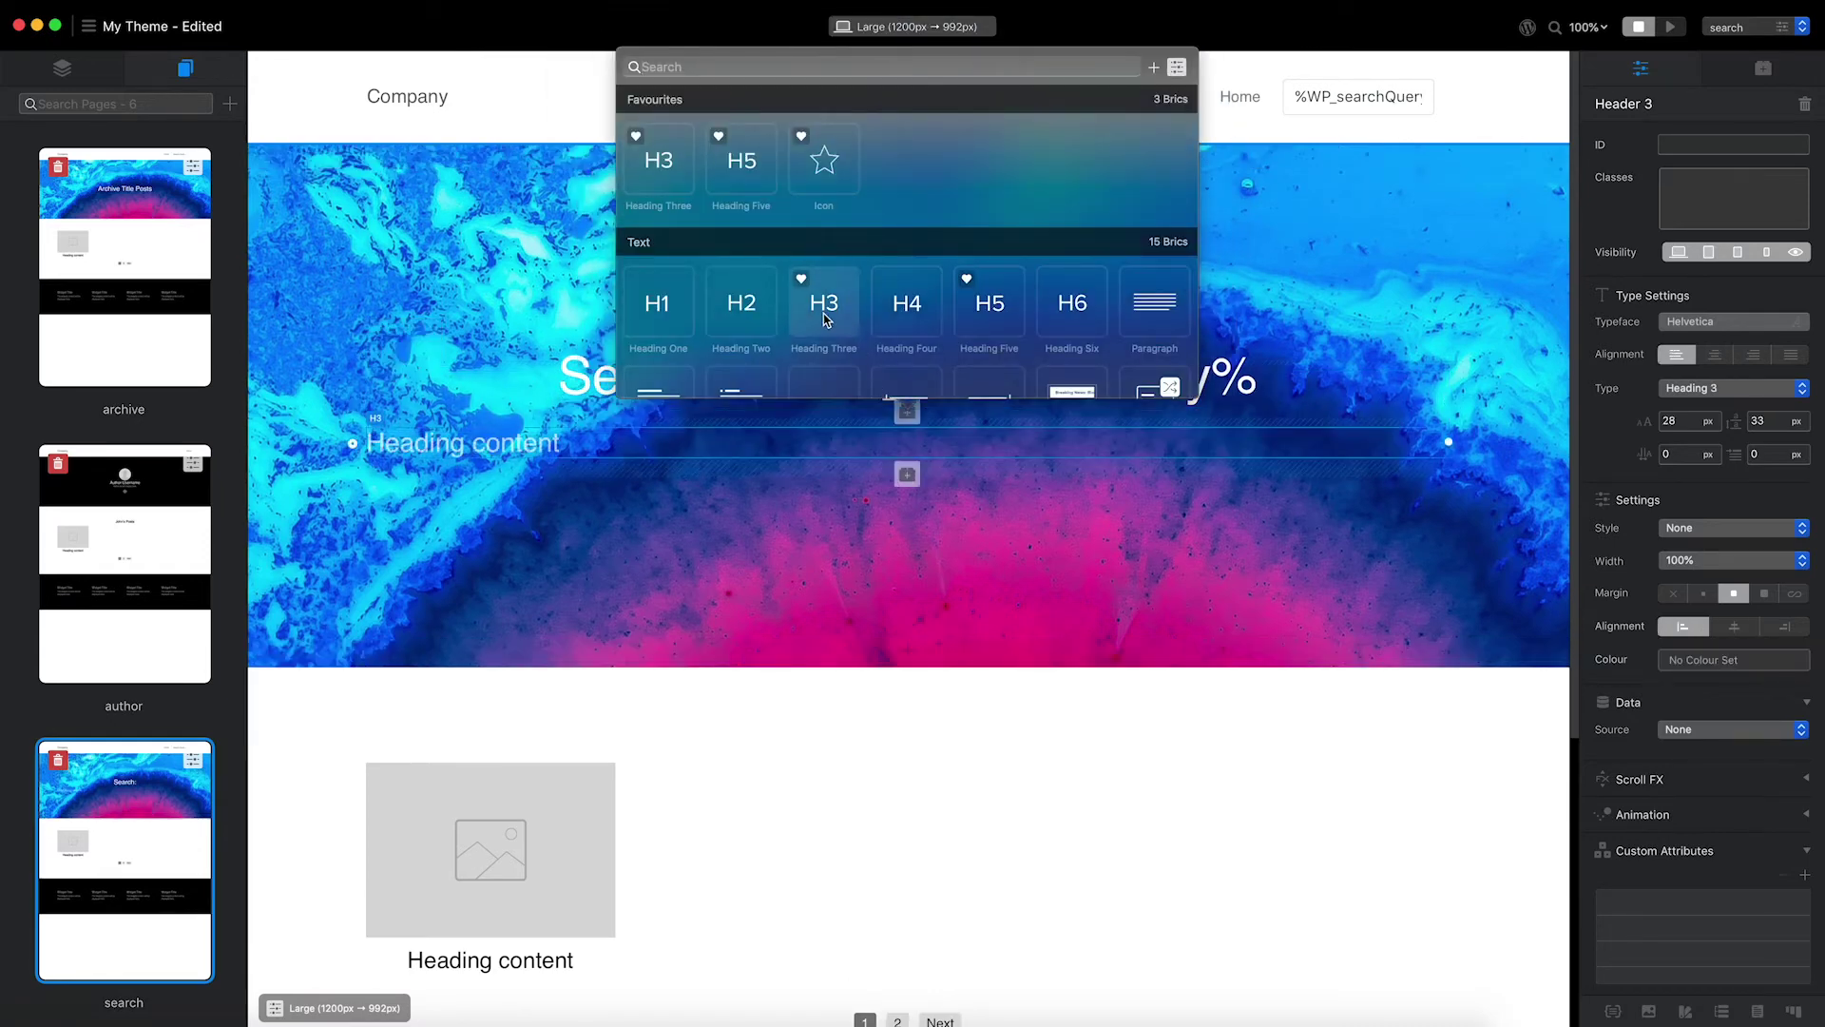
pyautogui.click(1716, 355)
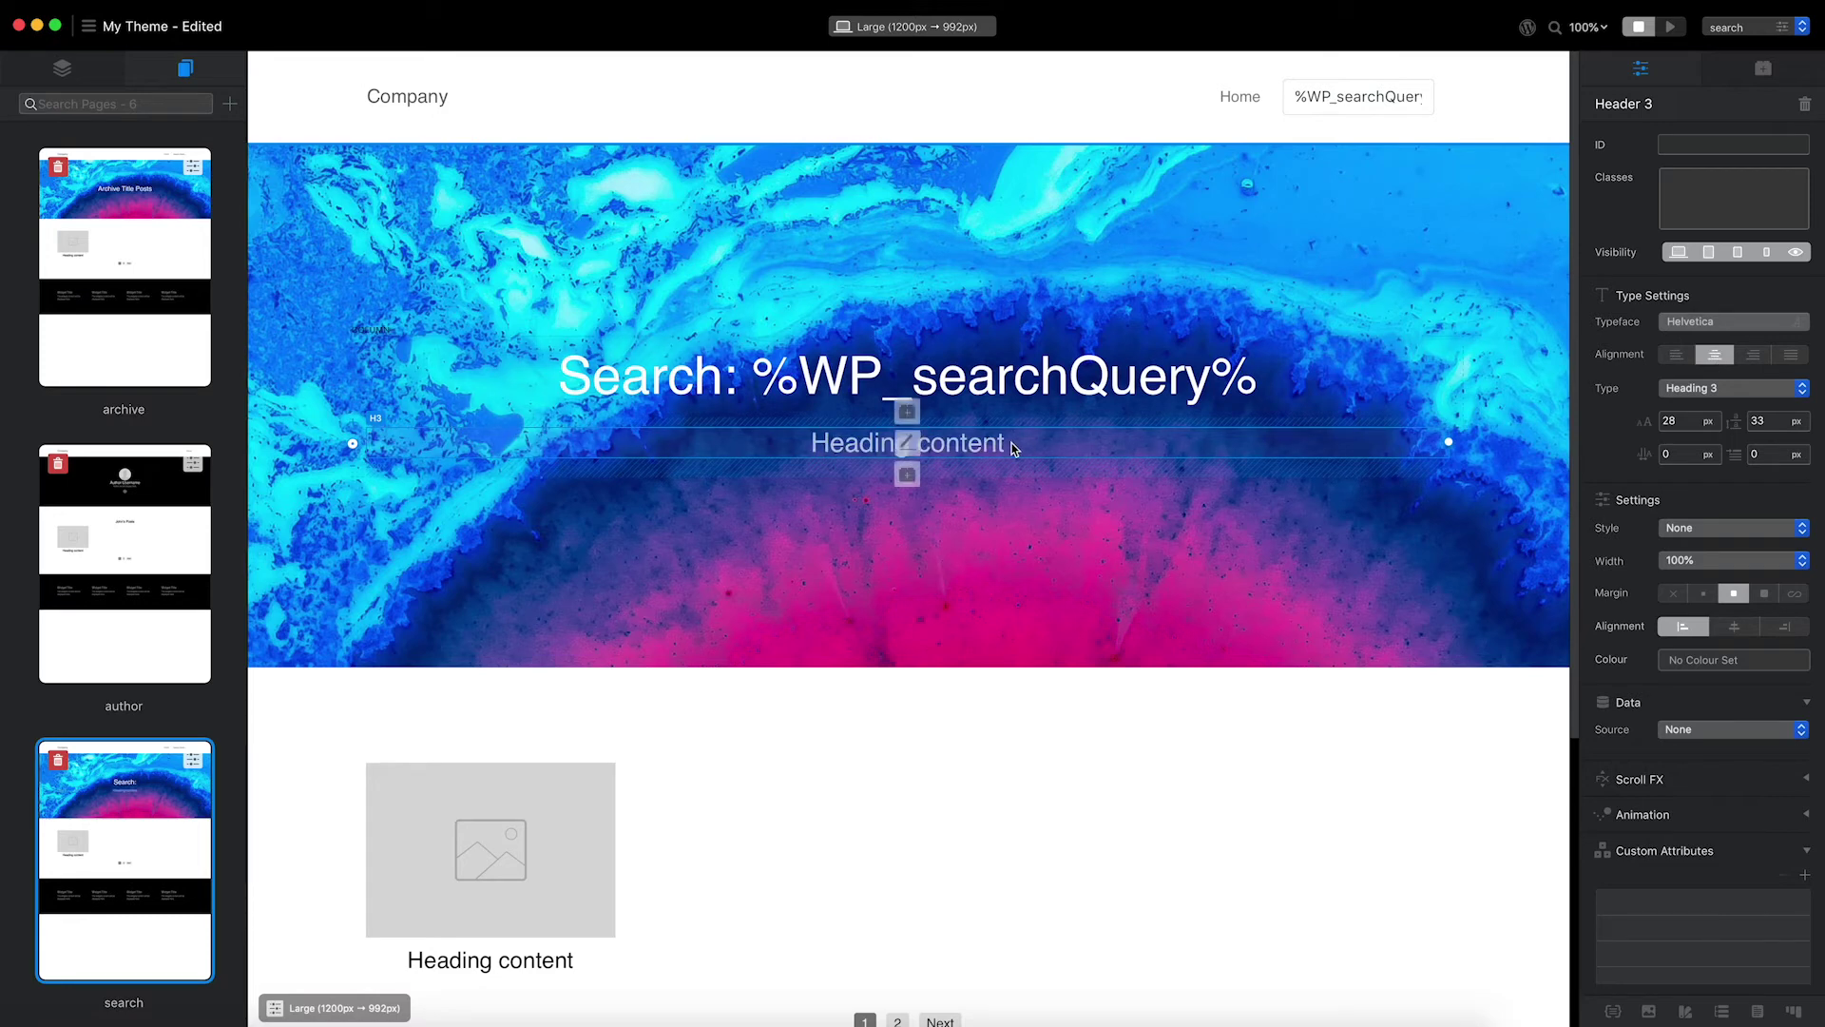
pyautogui.doubleClick(908, 443)
pyautogui.write('We found %')
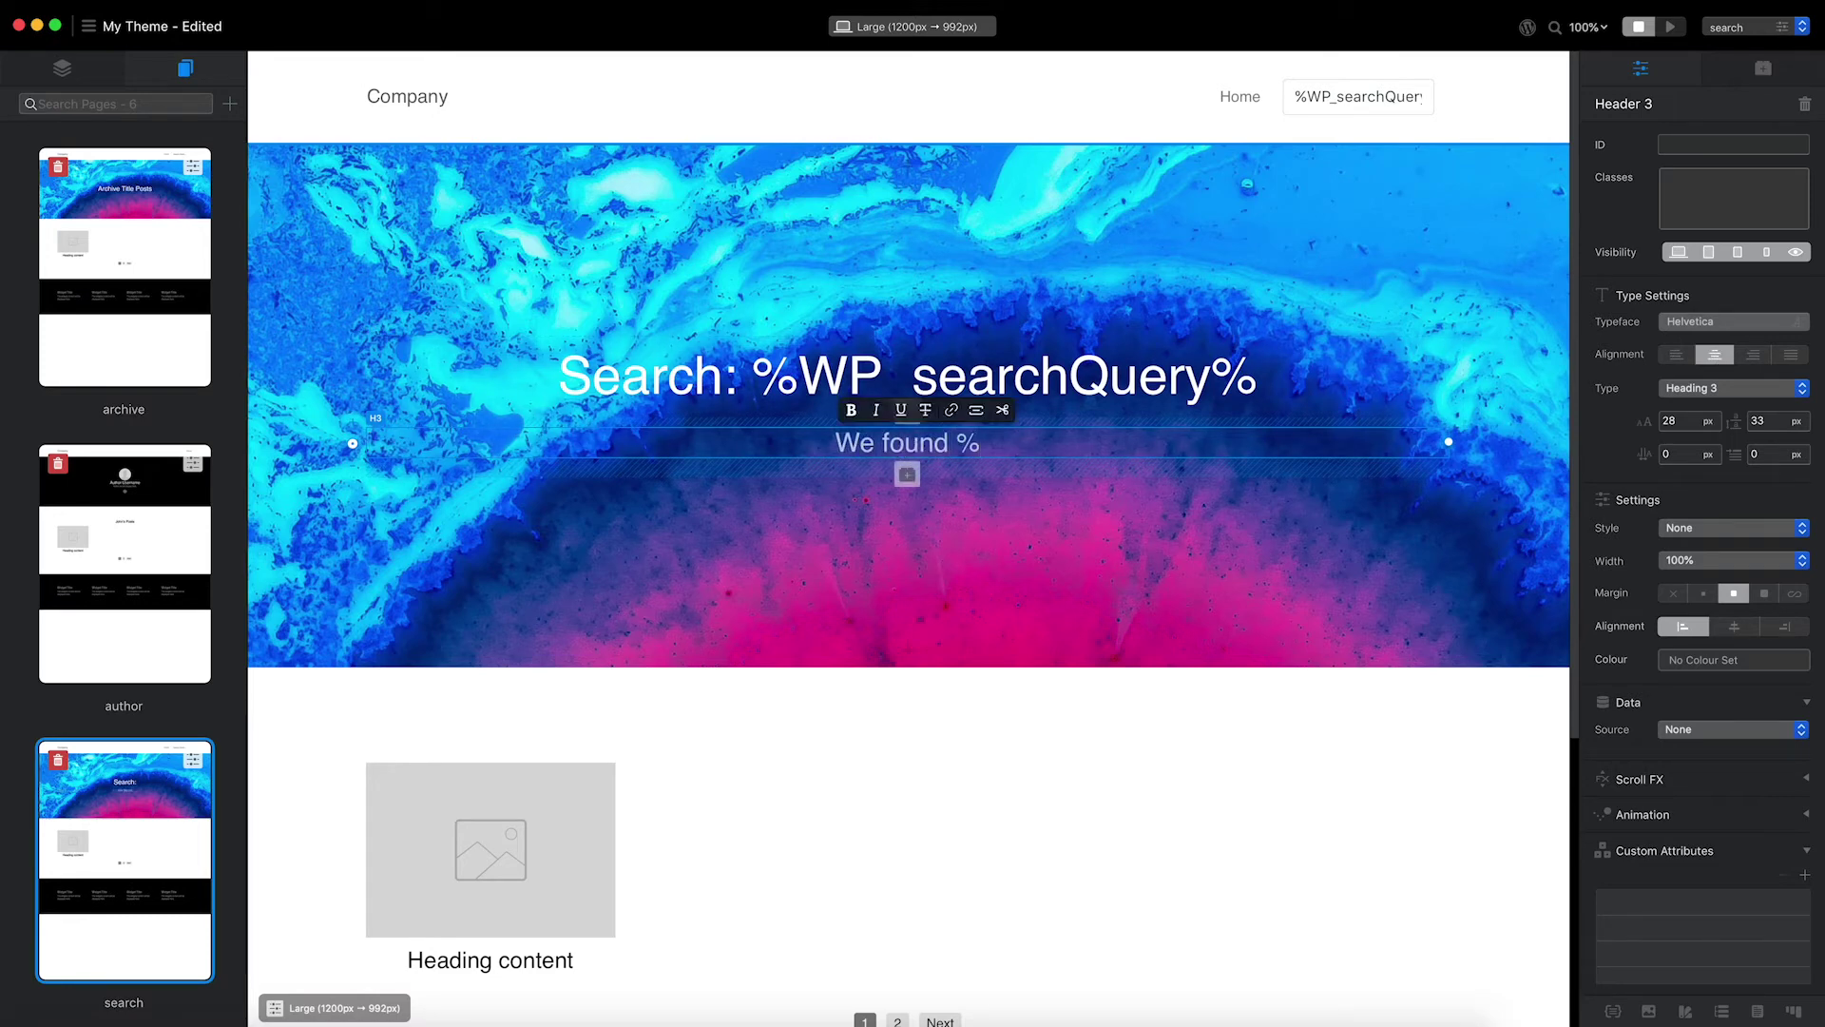
pyautogui.write('WP_postQuery')
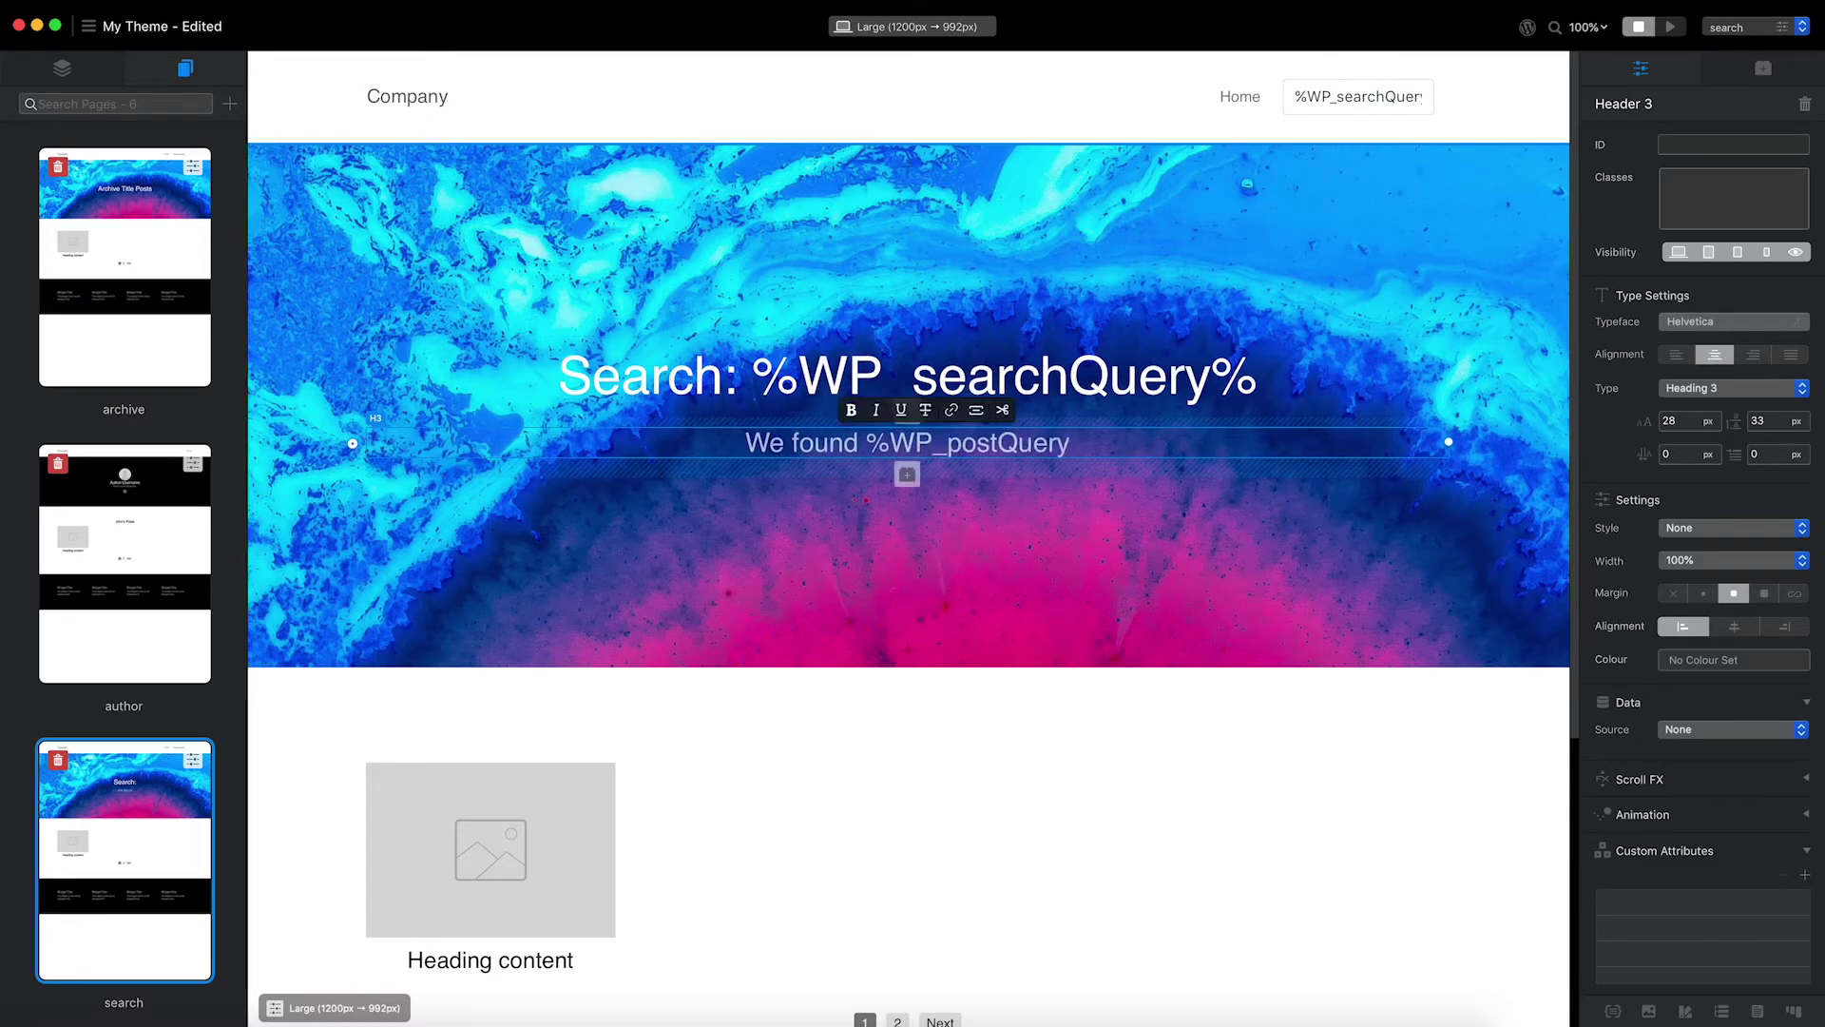
pyautogui.write('Count% results for your search.')
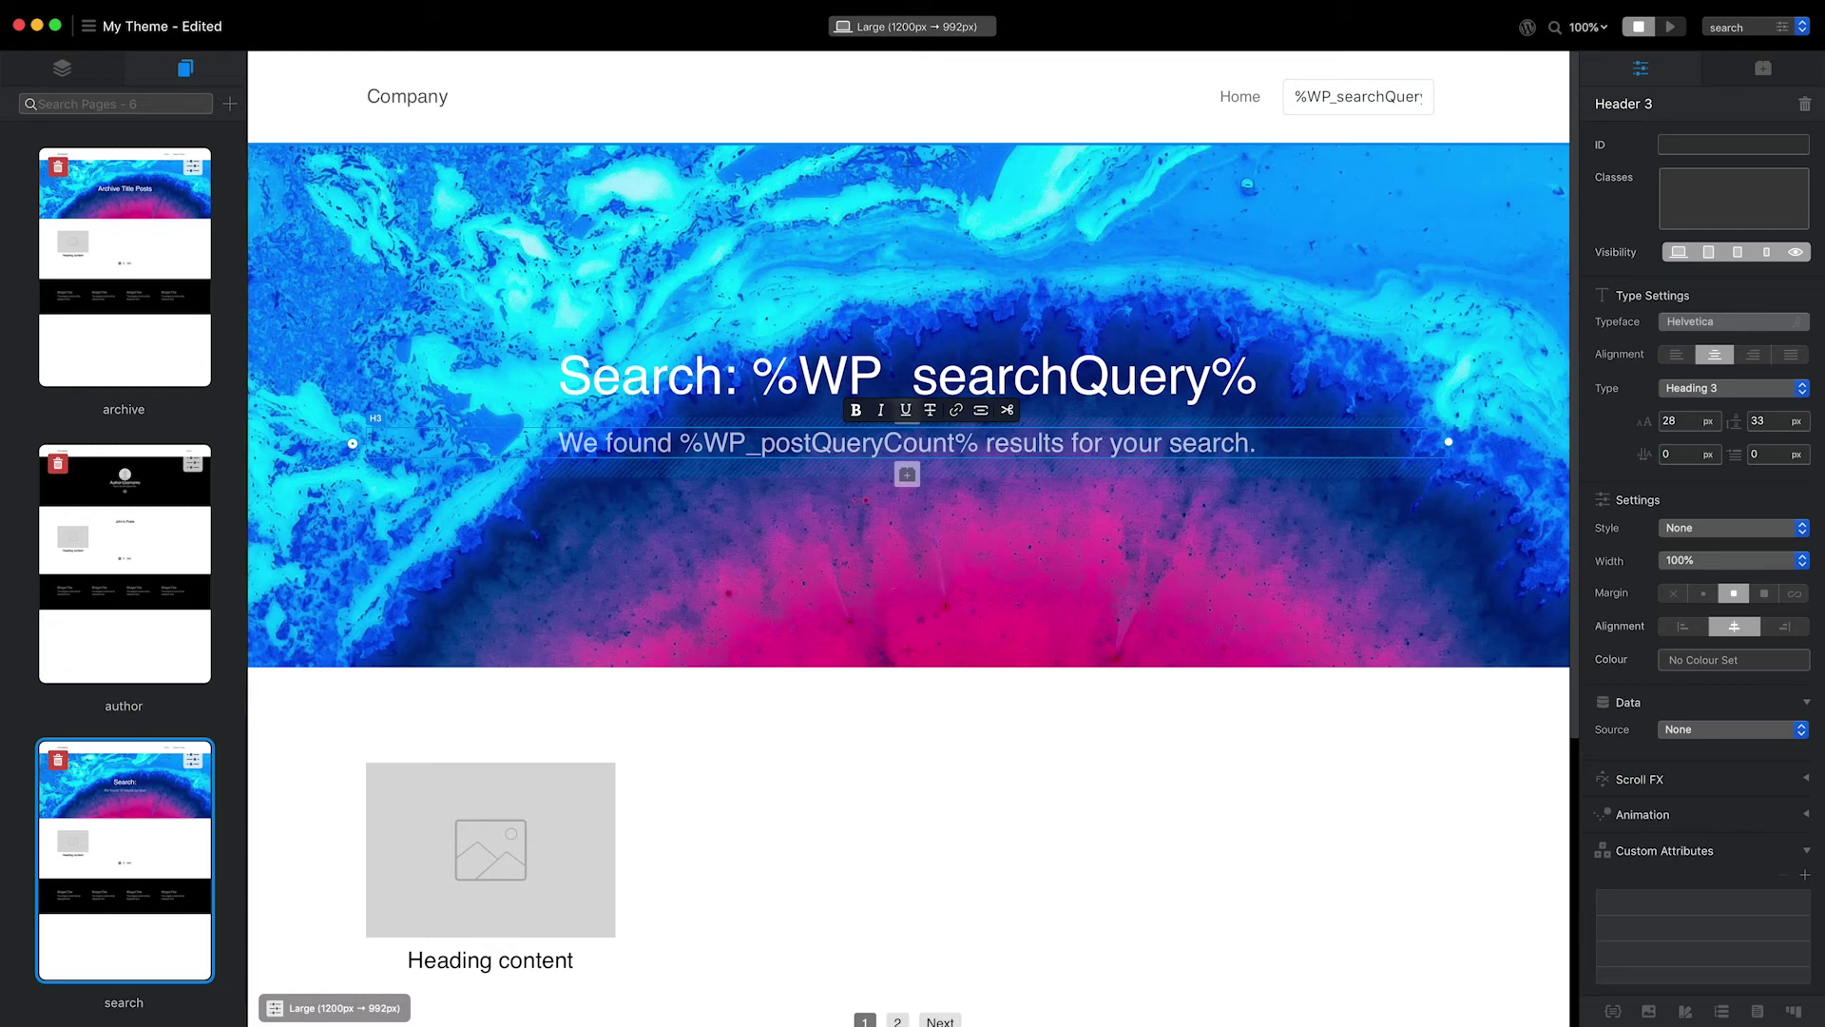
pyautogui.press('super+e')
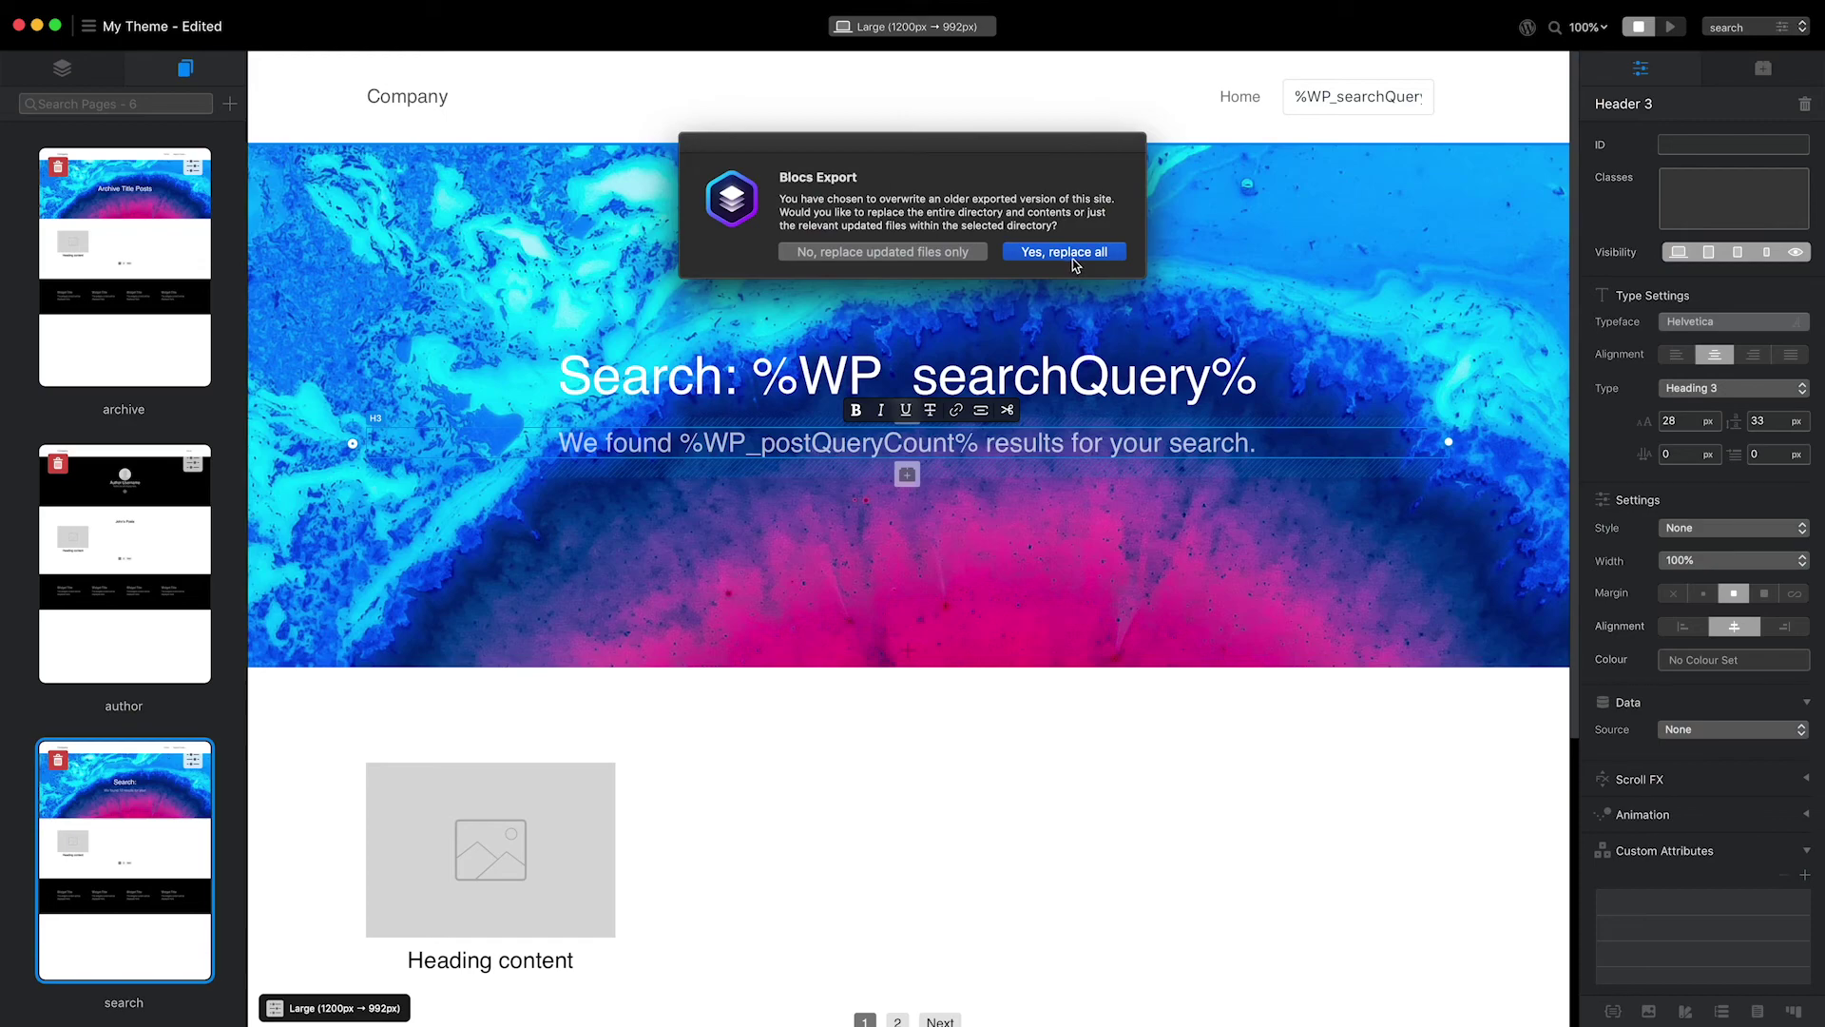
# Step: Confirm the export with 'Yes, replace all' to overwrite the previous exported theme
pyautogui.click(1066, 252)
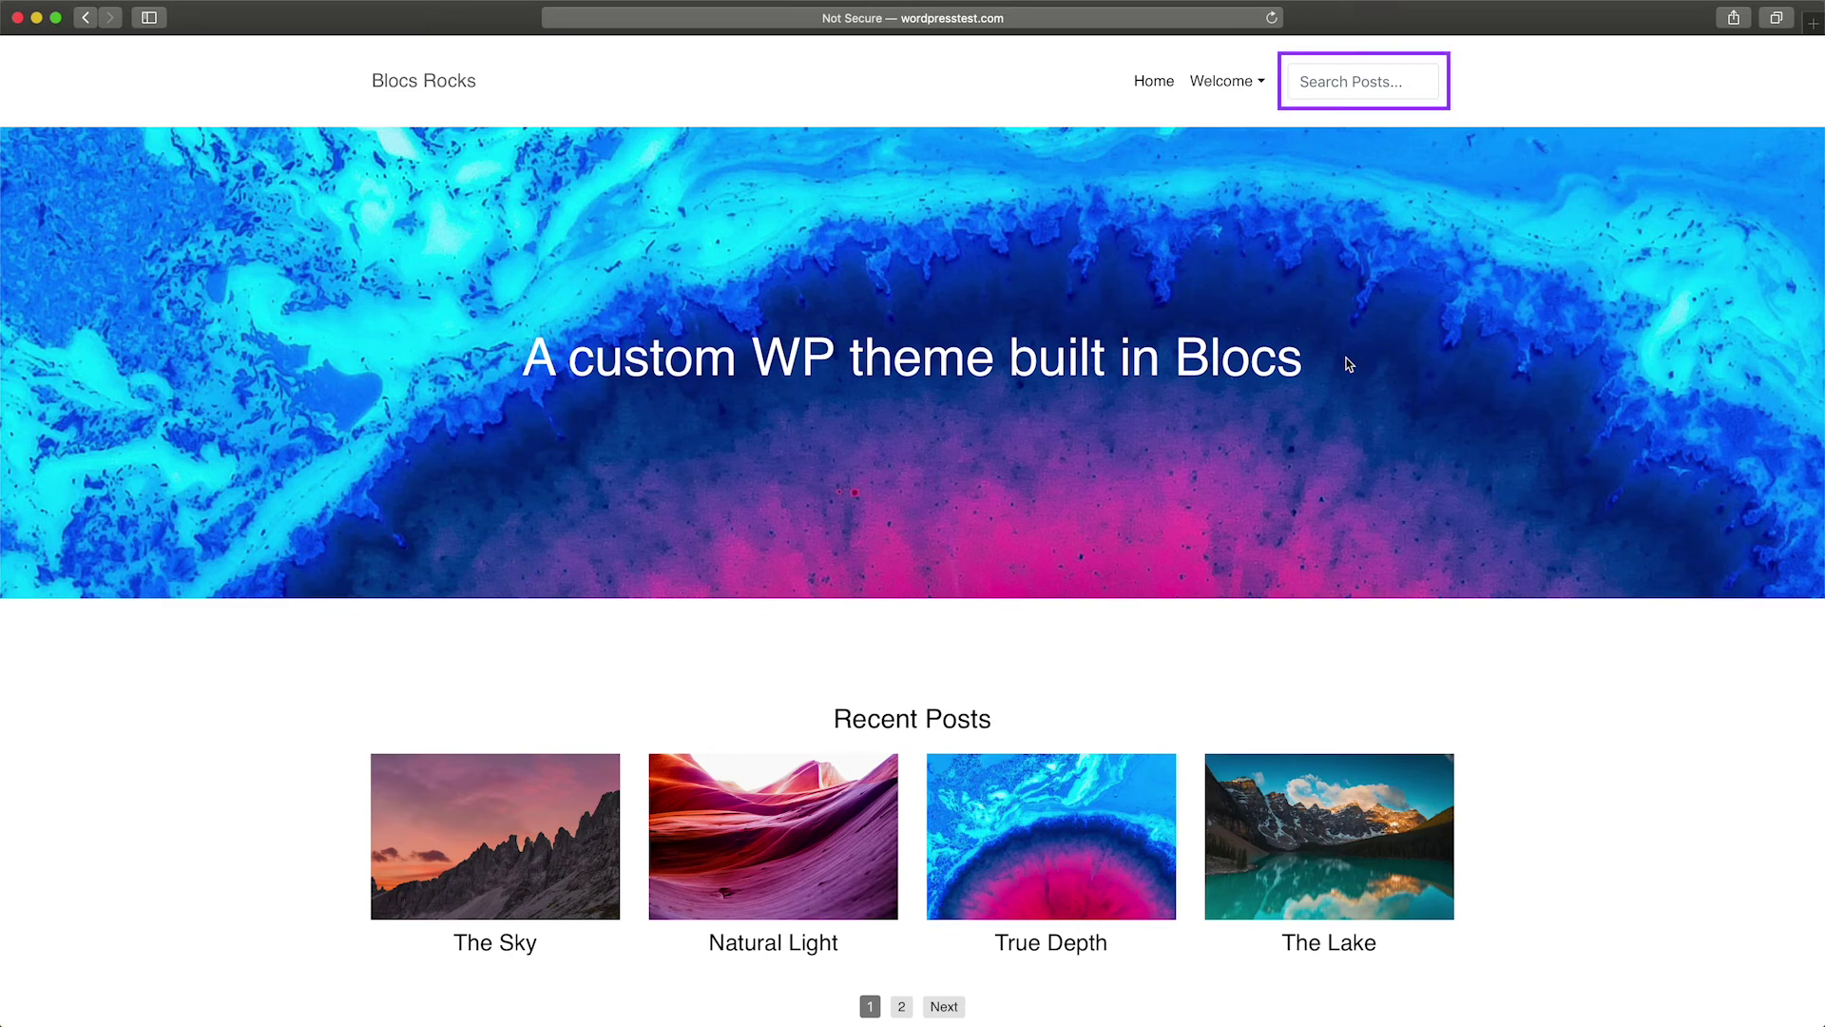
# Step: Search the live site for 'light' from the Search Posts field in the nav bar
pyautogui.click(1361, 92)
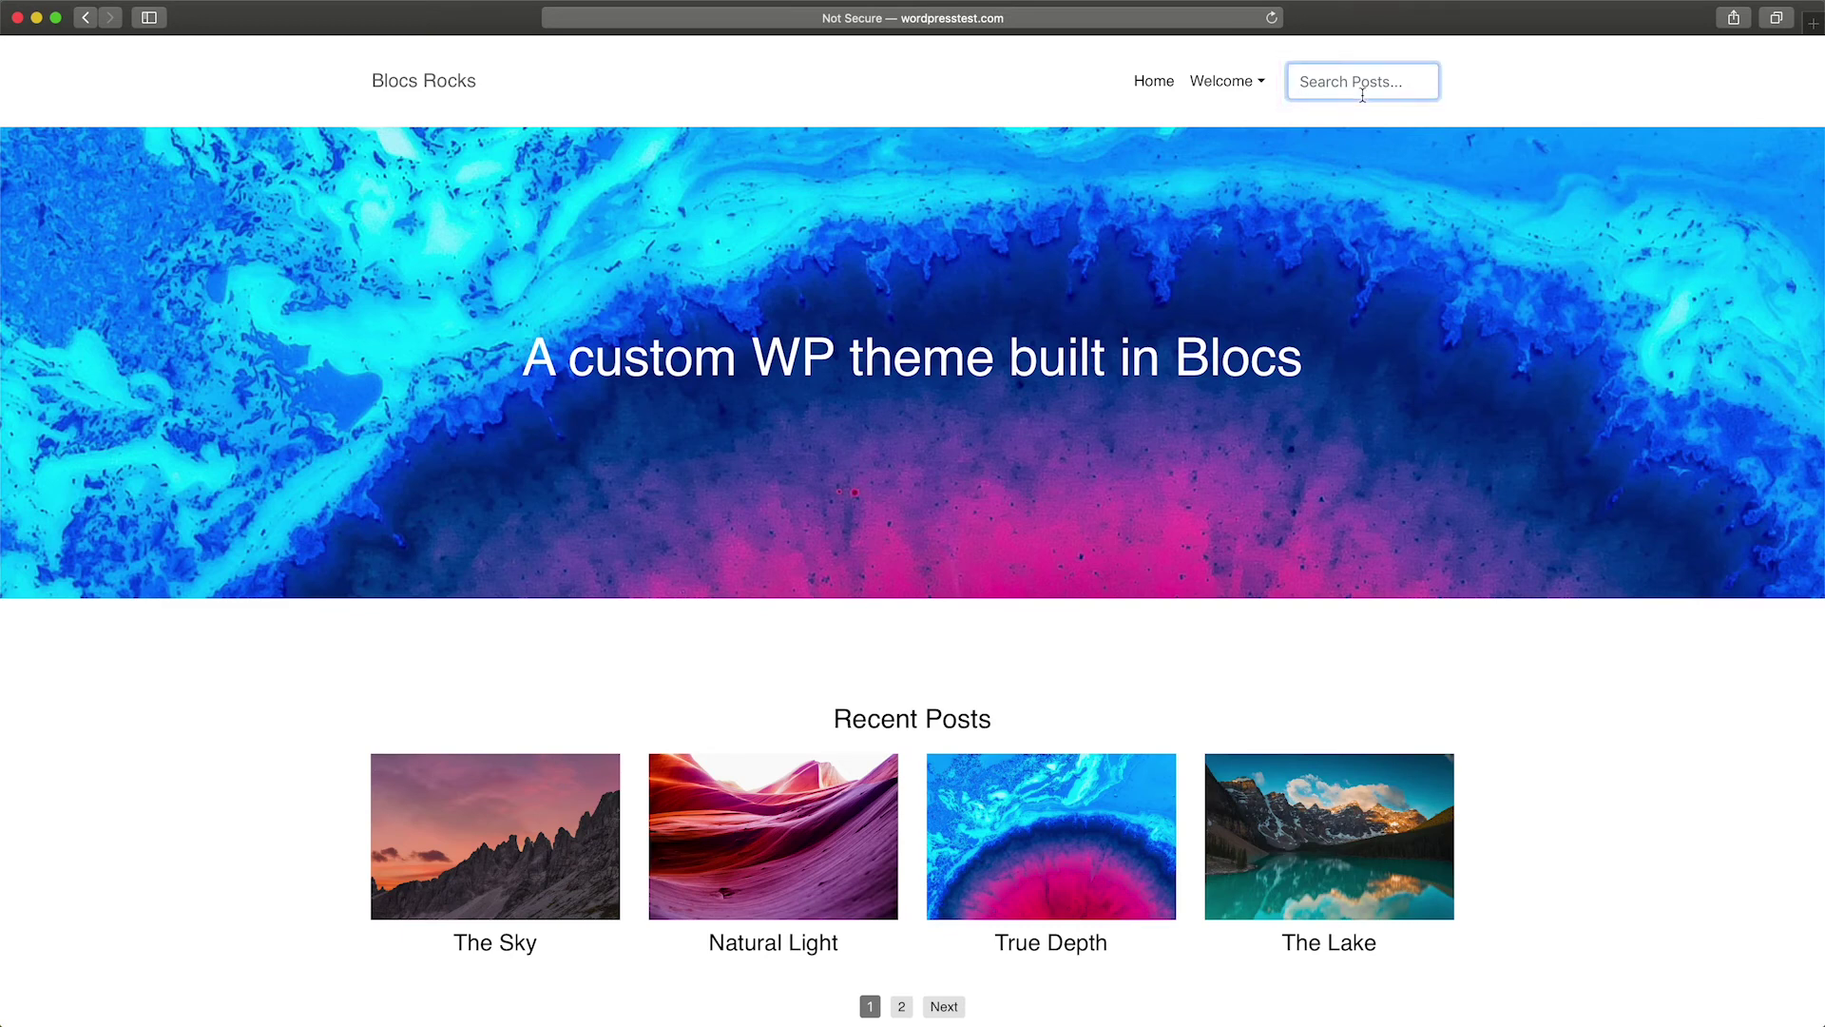
pyautogui.write('light')
pyautogui.press('Return')
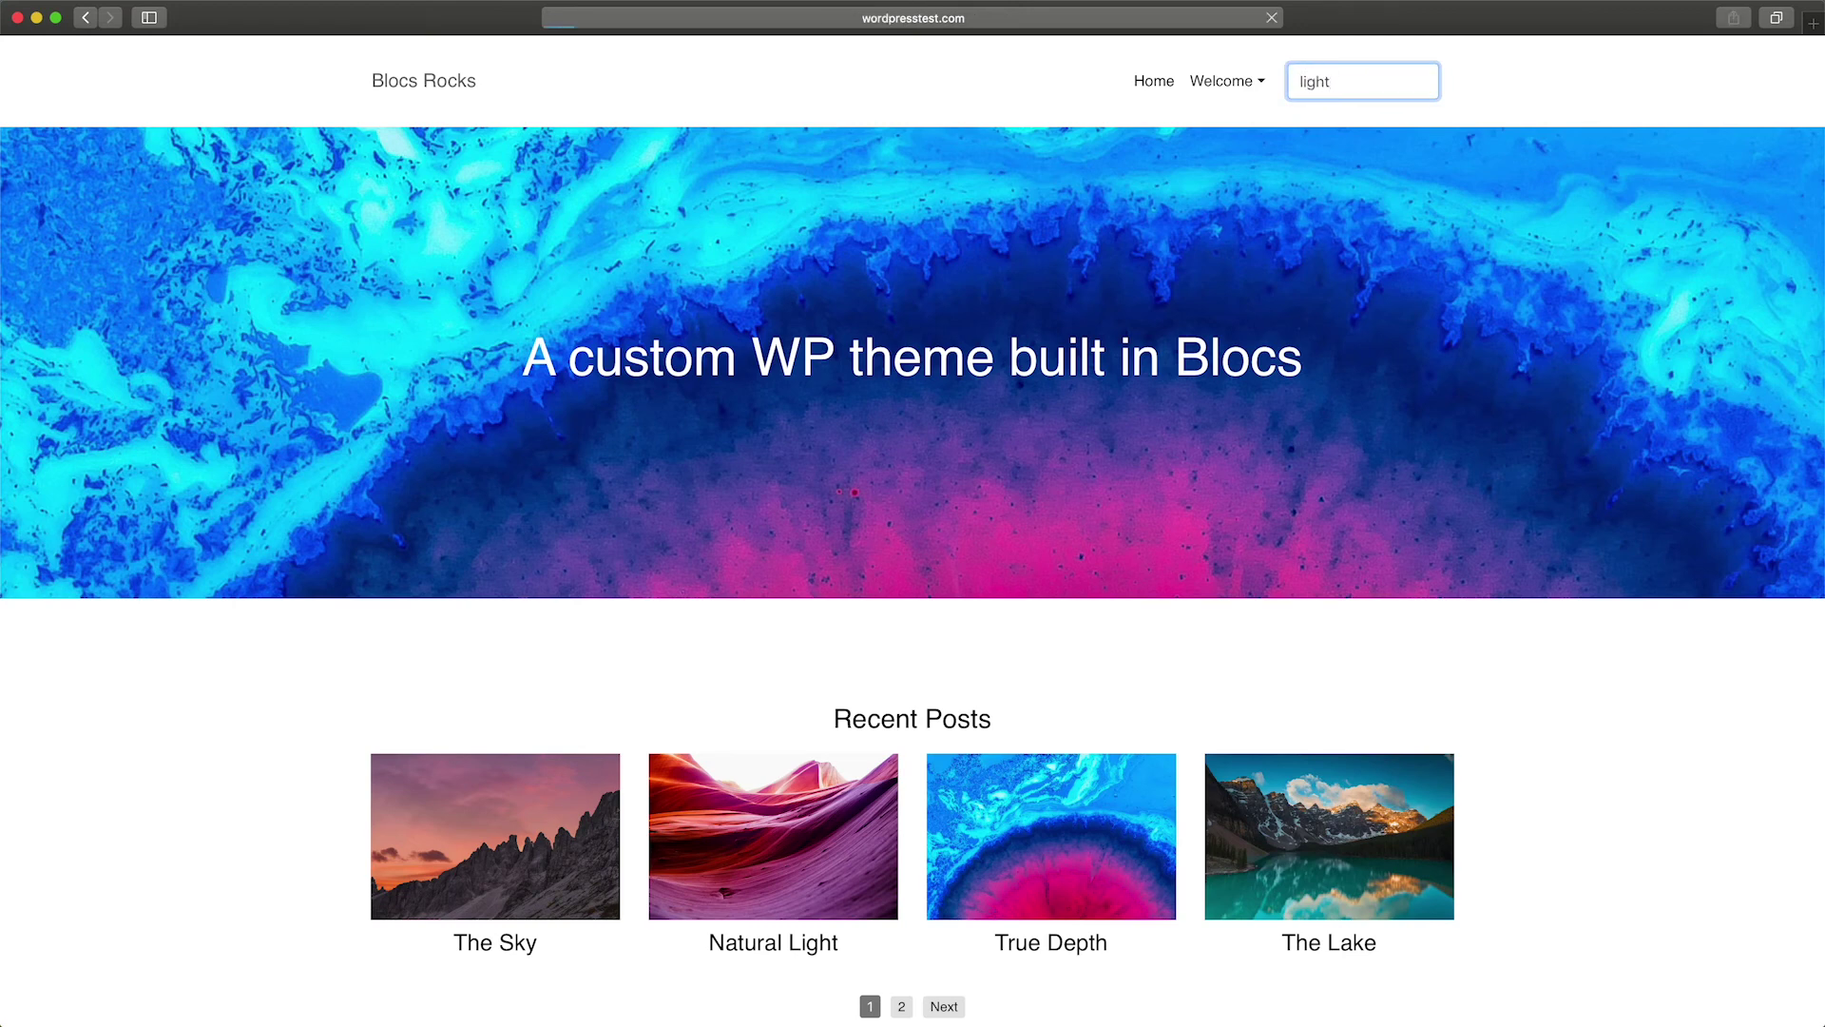